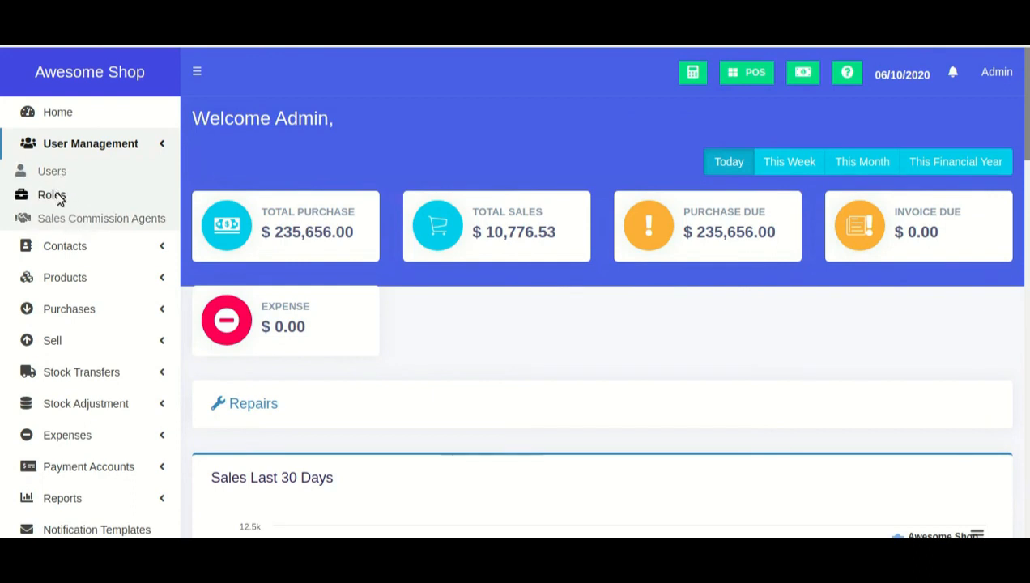
# Open the Roles page from the User Management section of the sidebar
pyautogui.click(53, 195)
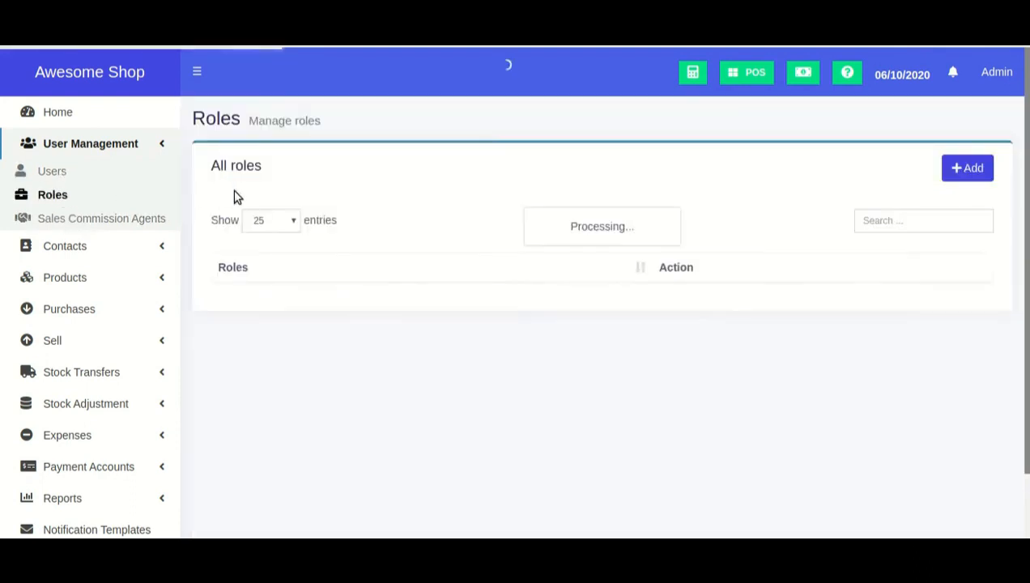
# Start a new role and name it Manager
pyautogui.click(966, 170)
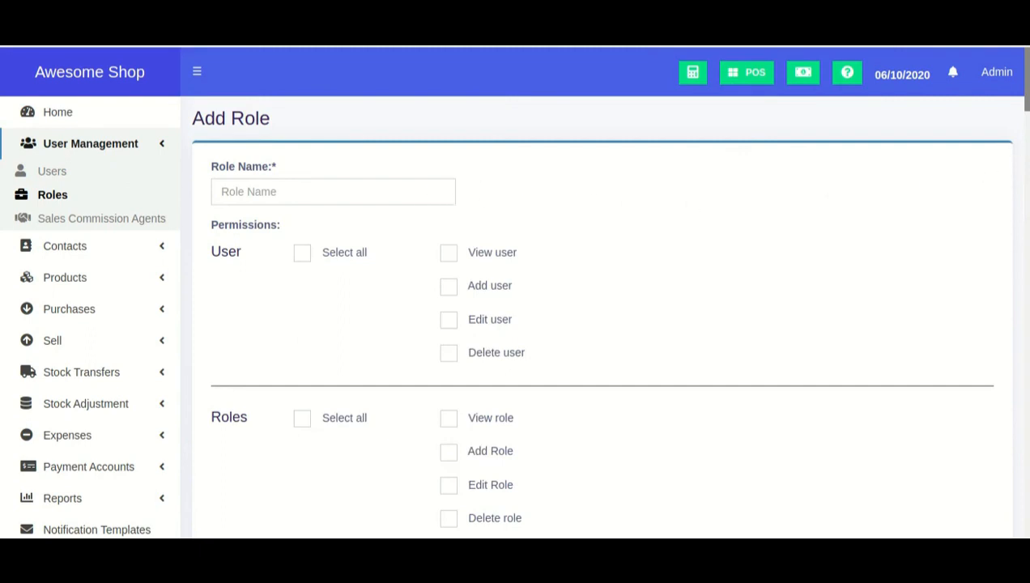
pyautogui.click(413, 196)
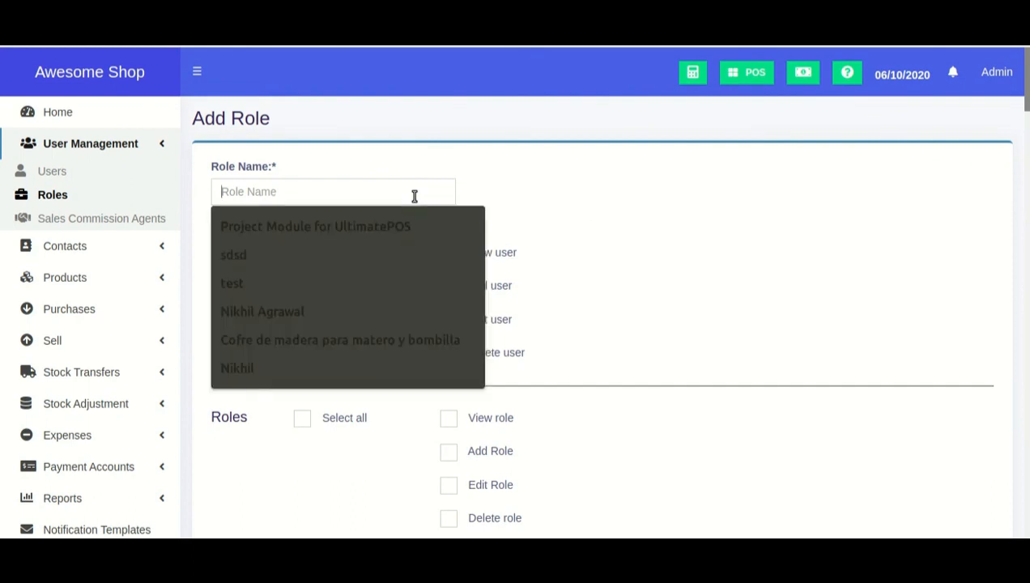
pyautogui.write('Manger')
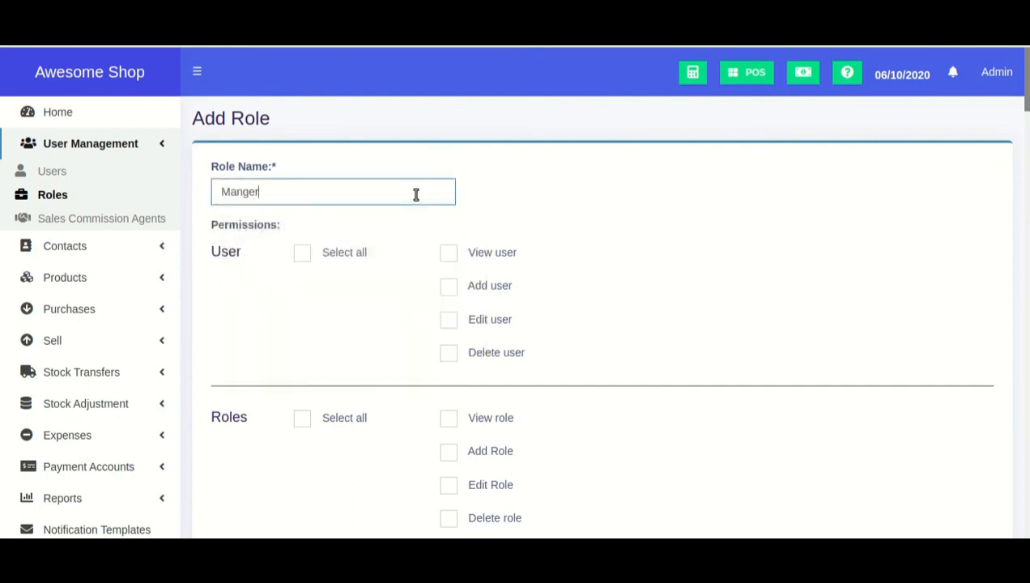
pyautogui.press('BackSpace')
pyautogui.press('BackSpace')
pyautogui.press('BackSpace')
pyautogui.write('nag')
# Grant all four User permissions, keeping Edit and Delete ticked
pyautogui.click(338, 257)
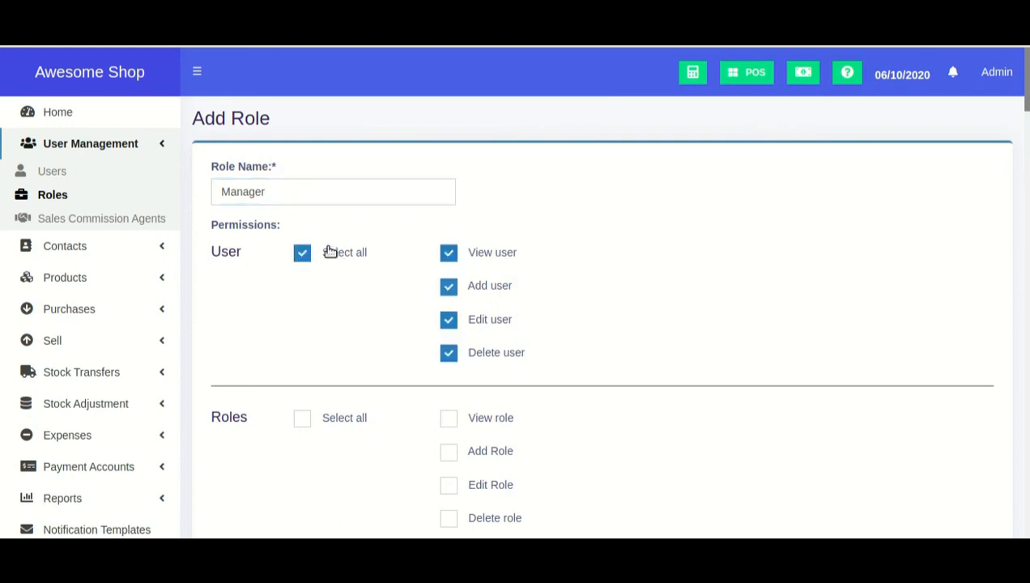
pyautogui.click(450, 323)
pyautogui.click(450, 355)
pyautogui.click(450, 322)
pyautogui.click(449, 353)
# Grant every Roles permission and every Supplier permission
pyautogui.scroll(-1, 578, 297)
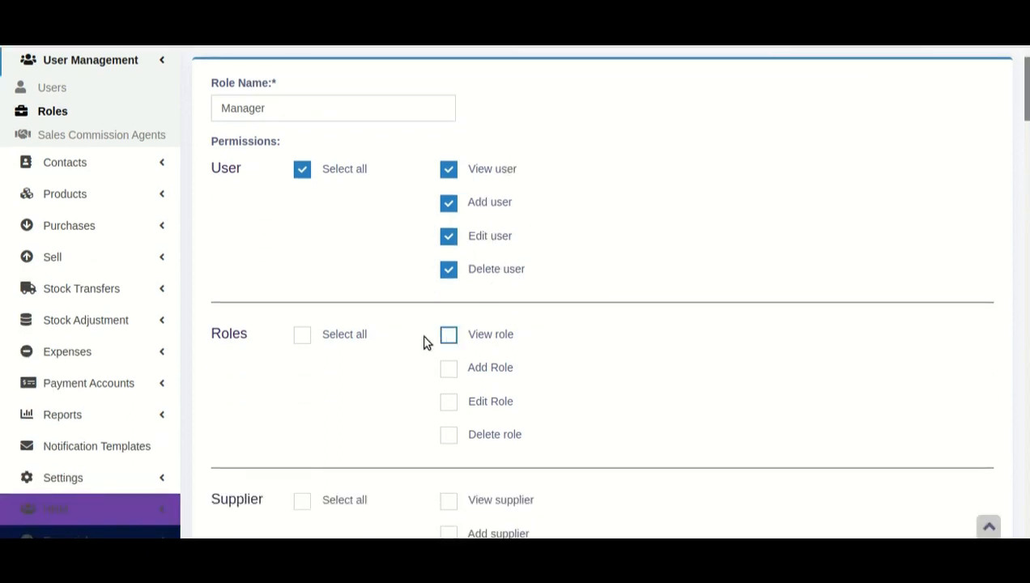
pyautogui.click(364, 336)
pyautogui.scroll(-3, 366, 342)
pyautogui.click(349, 292)
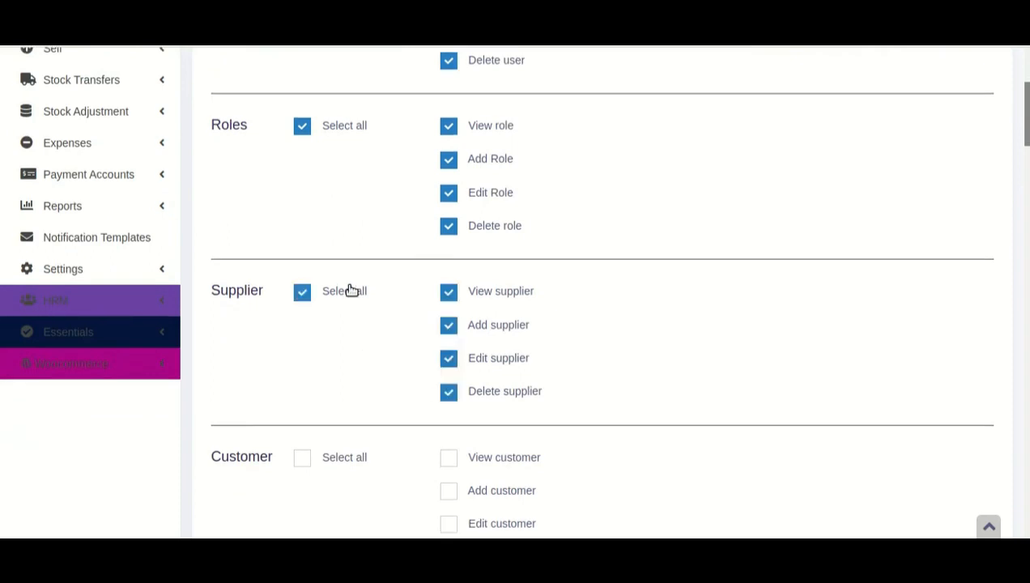
# Keep View Home data granted and add the Access Accounts permission
pyautogui.scroll(-2, 332, 259)
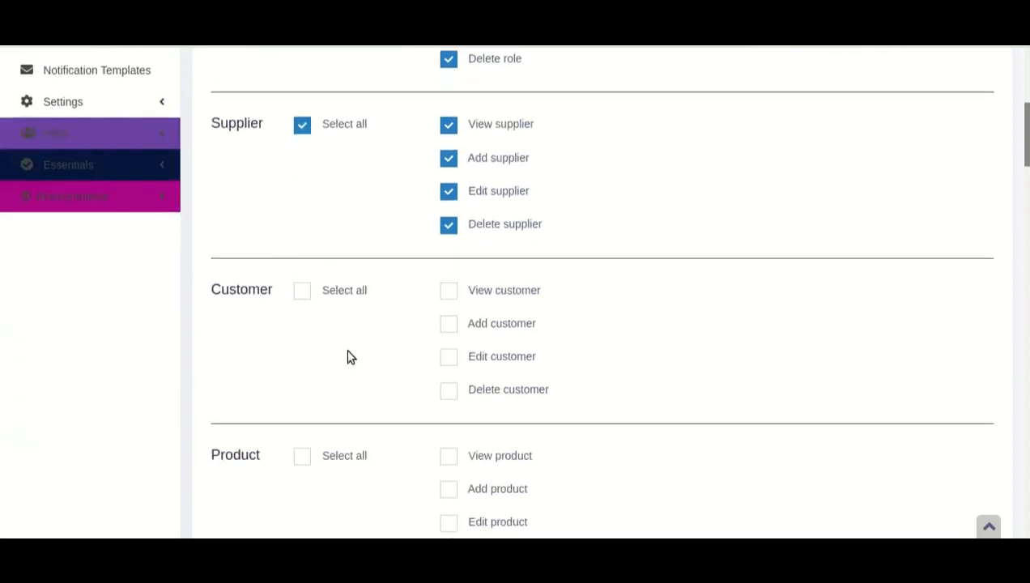
pyautogui.scroll(-2, 347, 356)
pyautogui.scroll(-3, 365, 303)
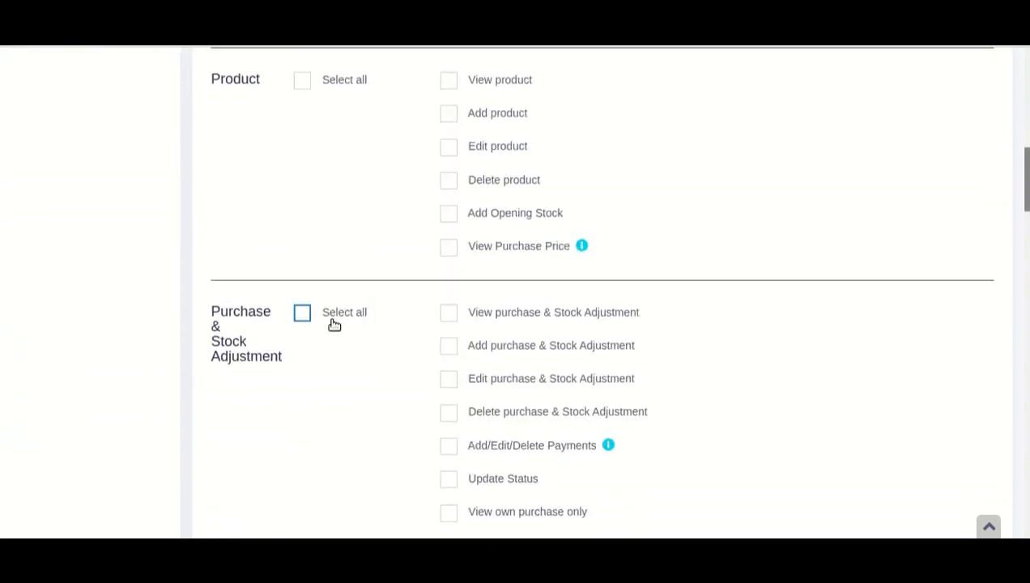
pyautogui.scroll(-5, 363, 324)
pyautogui.scroll(-6, 359, 297)
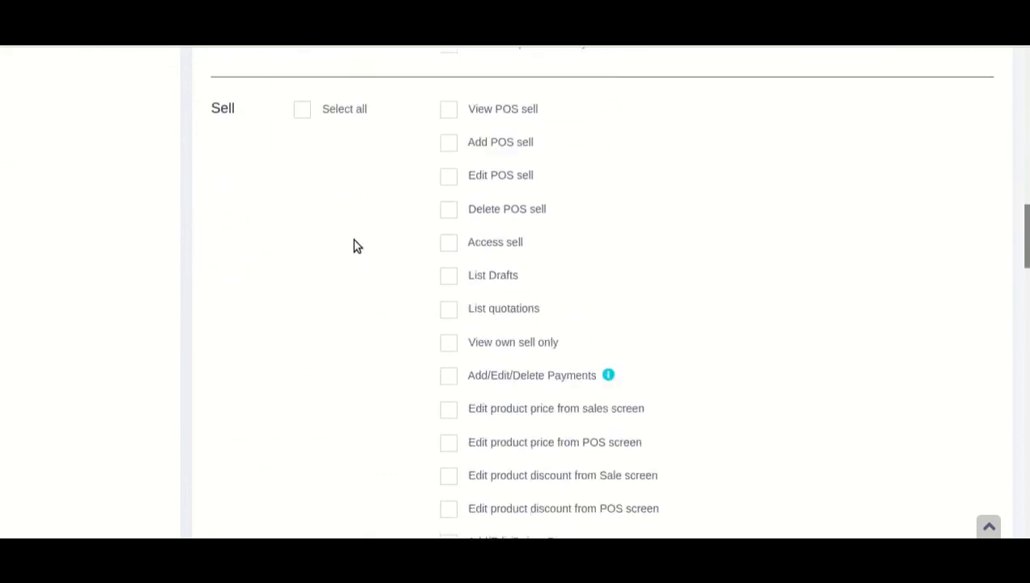
pyautogui.scroll(-2, 350, 357)
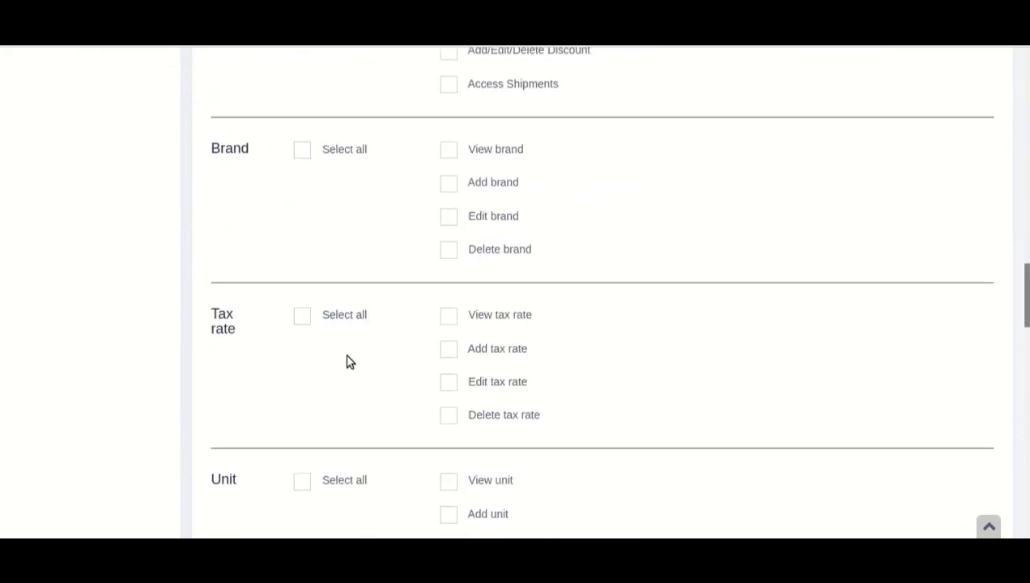
pyautogui.scroll(-5, 364, 312)
pyautogui.scroll(-8, 372, 312)
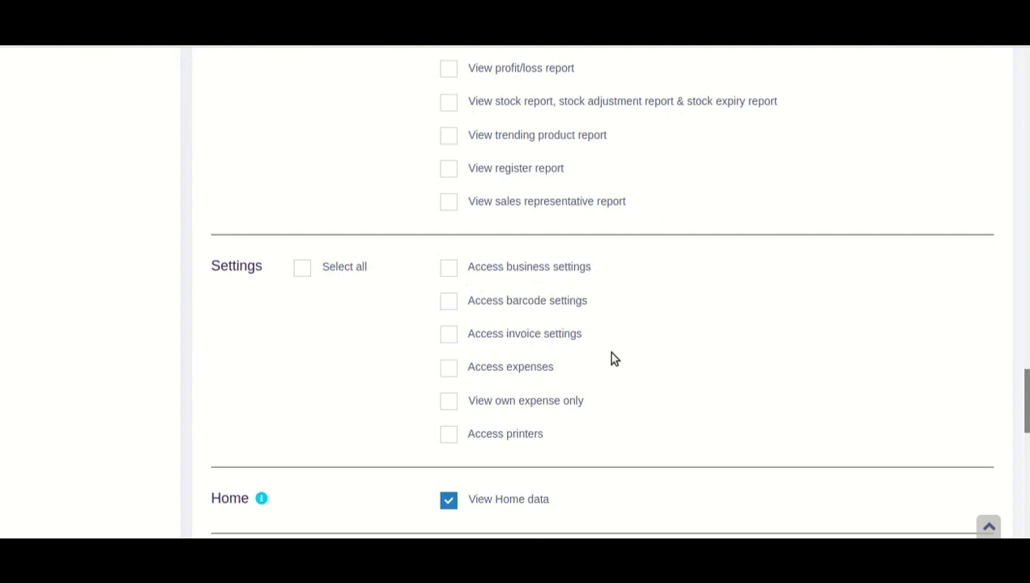
pyautogui.scroll(-2, 613, 358)
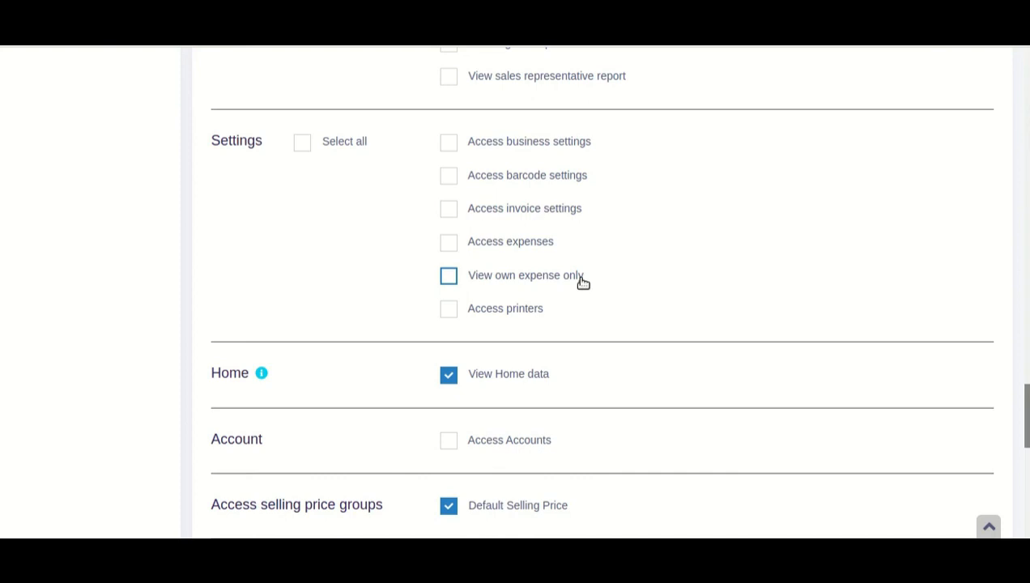
pyautogui.scroll(-3, 479, 322)
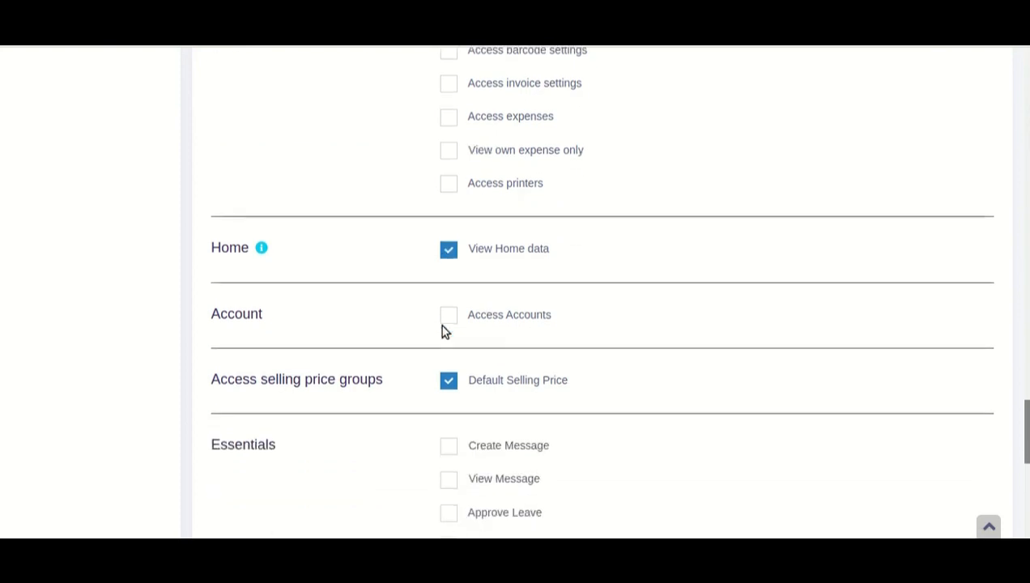
pyautogui.click(474, 248)
pyautogui.click(480, 252)
pyautogui.click(510, 320)
pyautogui.scroll(-3, 488, 316)
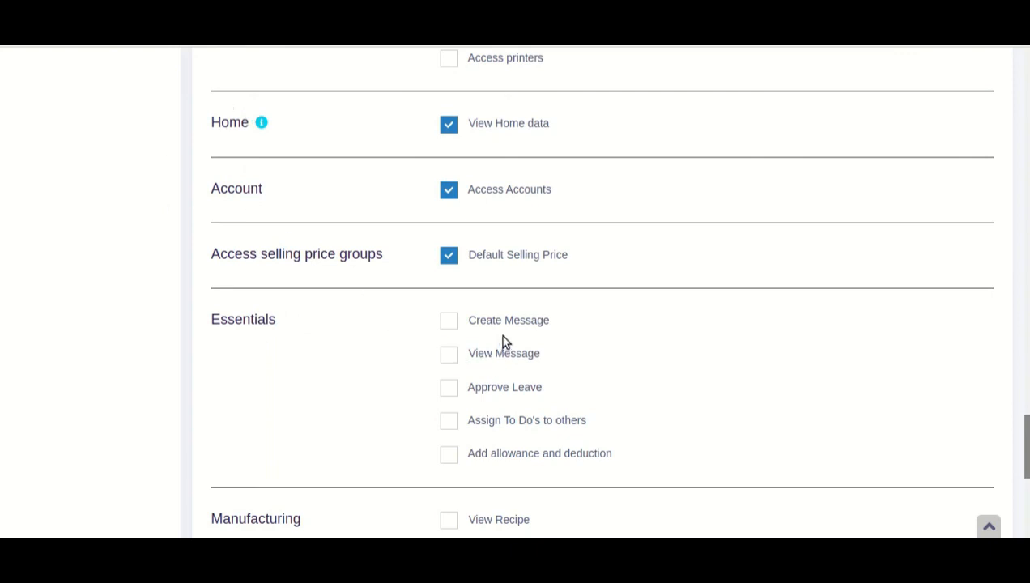
pyautogui.moveTo(212, 321); pyautogui.dragTo(273, 321)
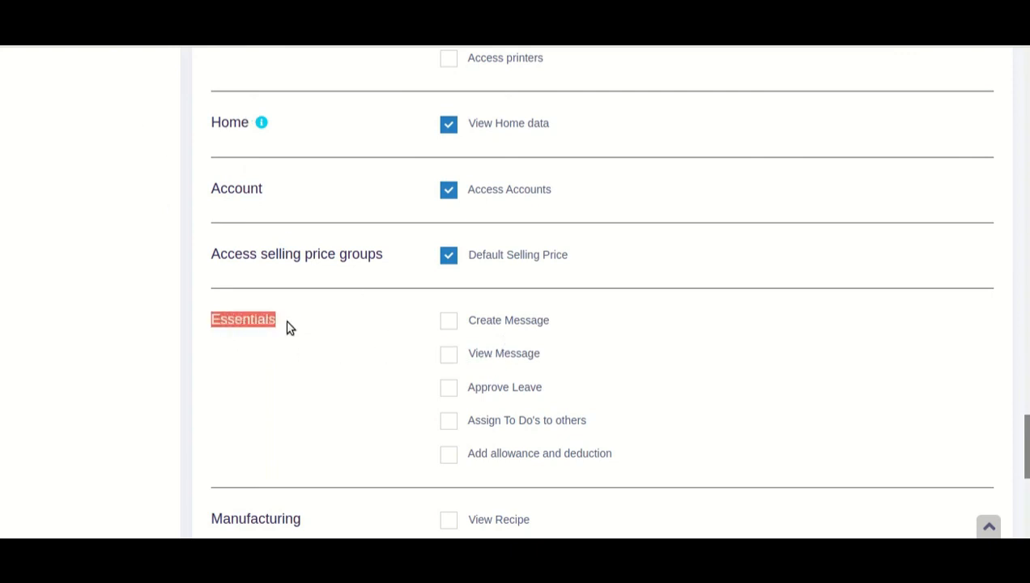
pyautogui.scroll(-1, 309, 331)
pyautogui.moveTo(549, 240); pyautogui.dragTo(475, 242)
pyautogui.moveTo(542, 306); pyautogui.dragTo(474, 306)
pyautogui.moveTo(587, 338); pyautogui.dragTo(495, 347)
pyautogui.moveTo(585, 367); pyautogui.dragTo(478, 370)
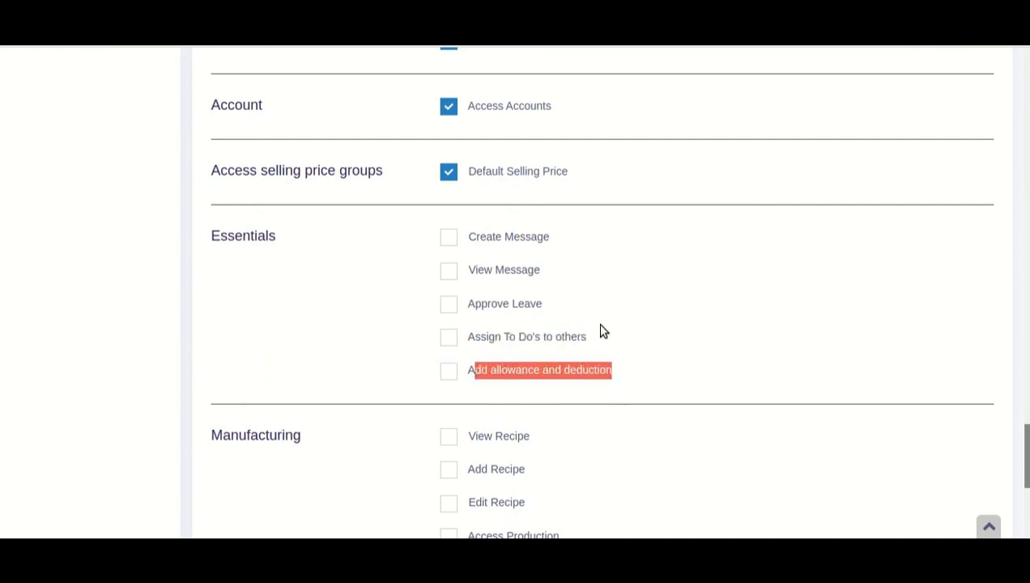
pyautogui.scroll(-2, 607, 328)
pyautogui.moveTo(213, 311); pyautogui.dragTo(301, 320)
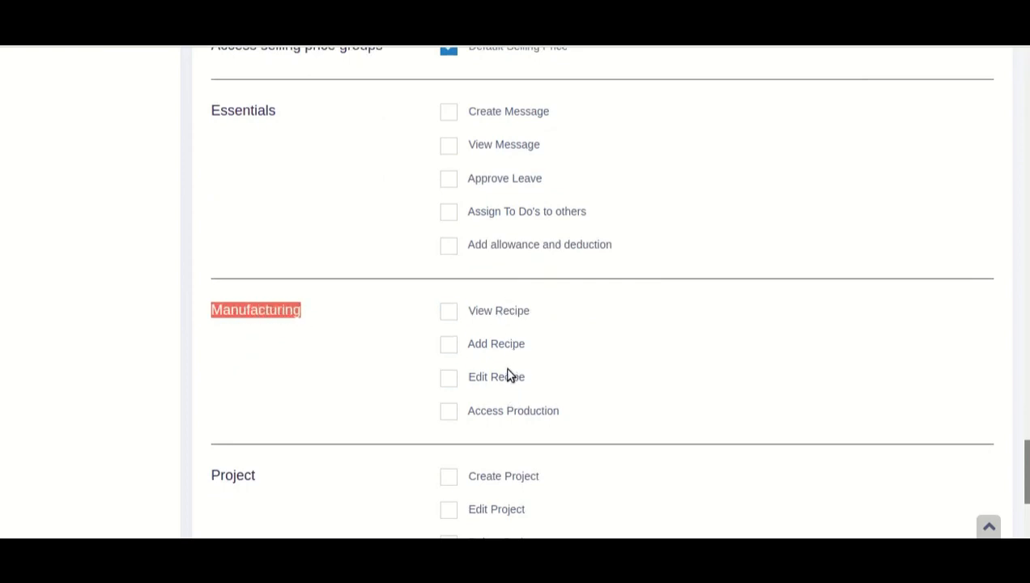
pyautogui.scroll(-4, 522, 340)
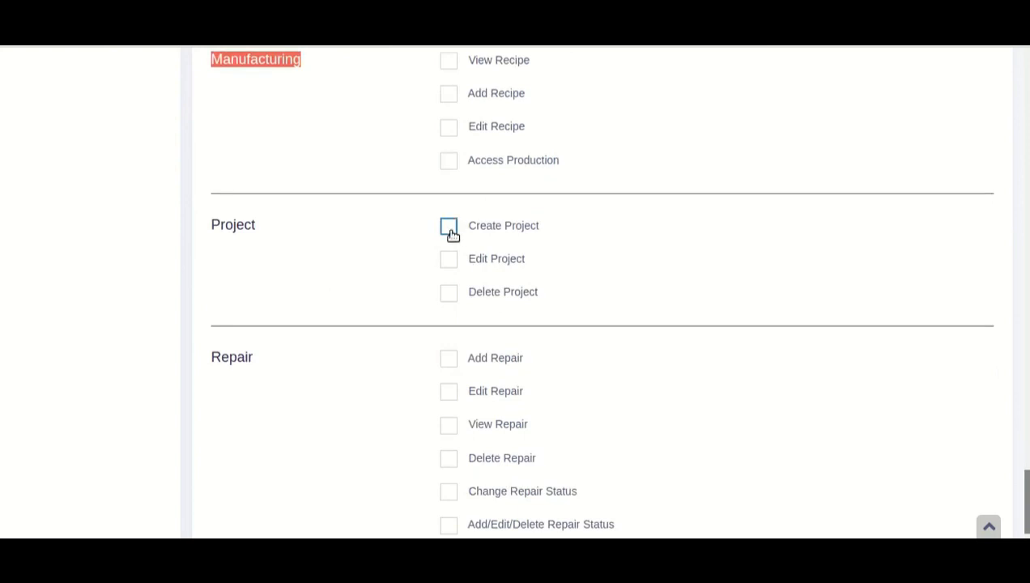
pyautogui.scroll(-3, 518, 348)
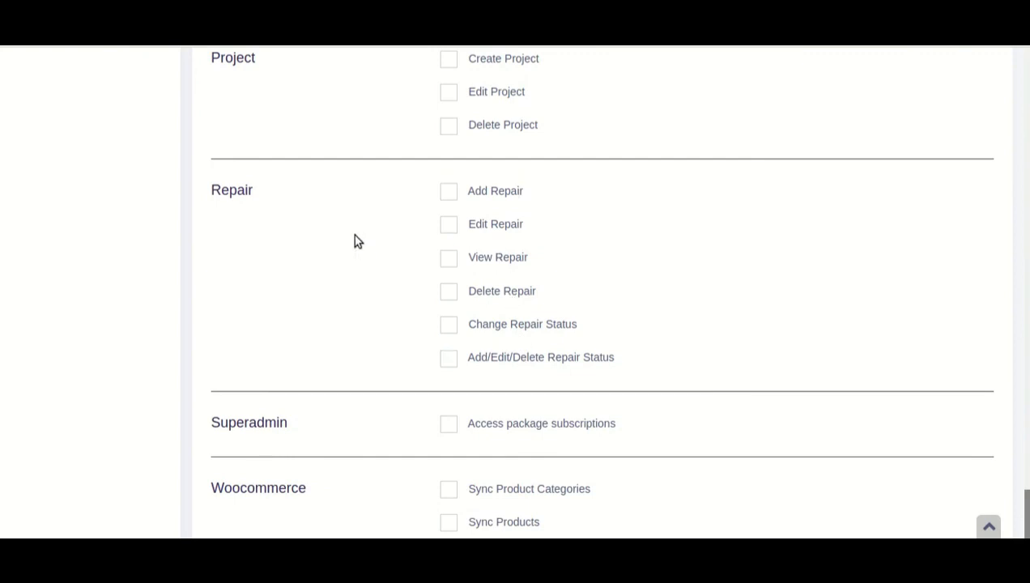
pyautogui.scroll(-3, 352, 236)
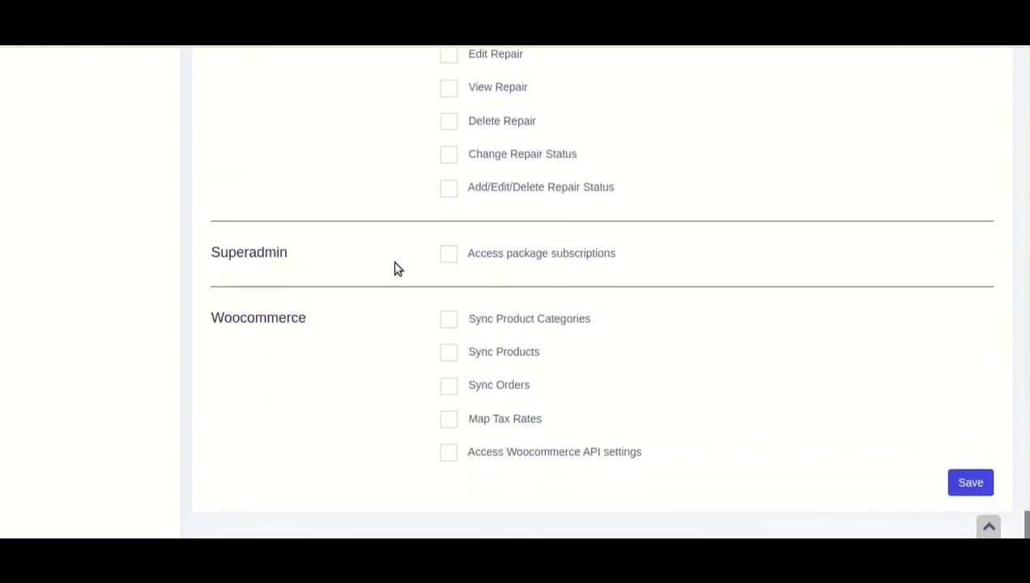
pyautogui.scroll(3, 288, 312)
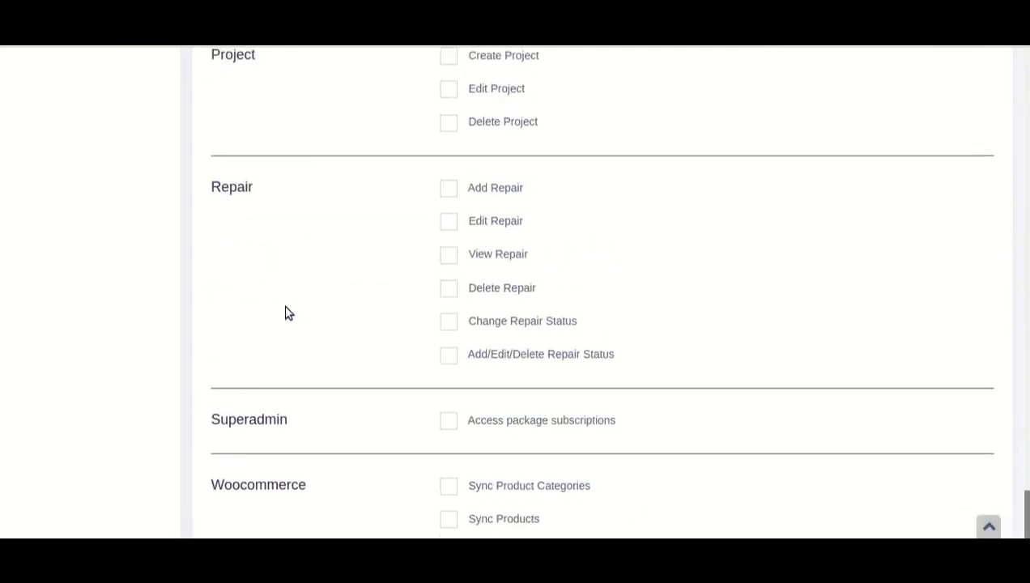
# Grant Access package subscriptions, then save the Manager role
pyautogui.scroll(-3, 347, 308)
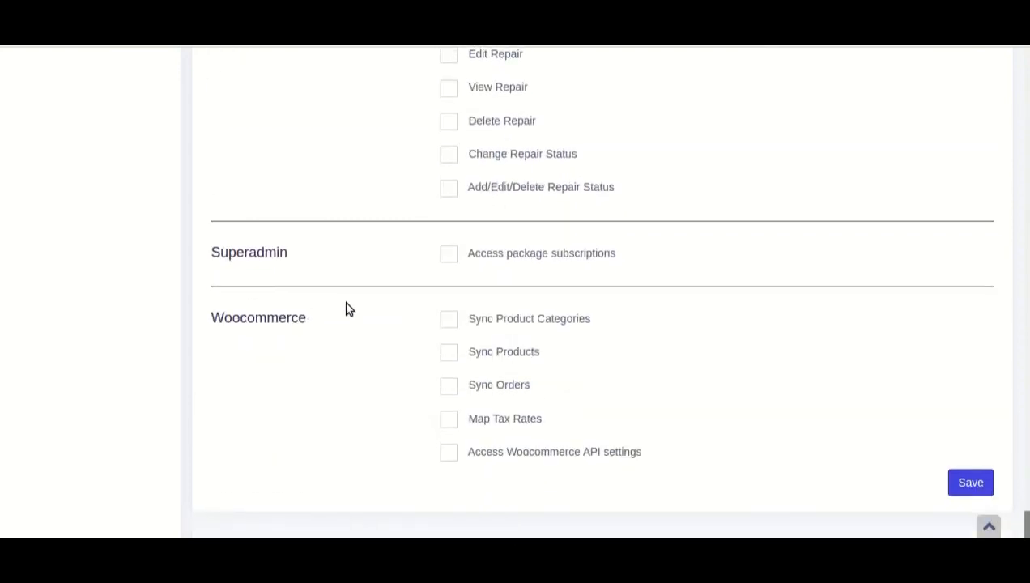
pyautogui.click(536, 256)
pyautogui.moveTo(1026, 525); pyautogui.dragTo(1026, 89)
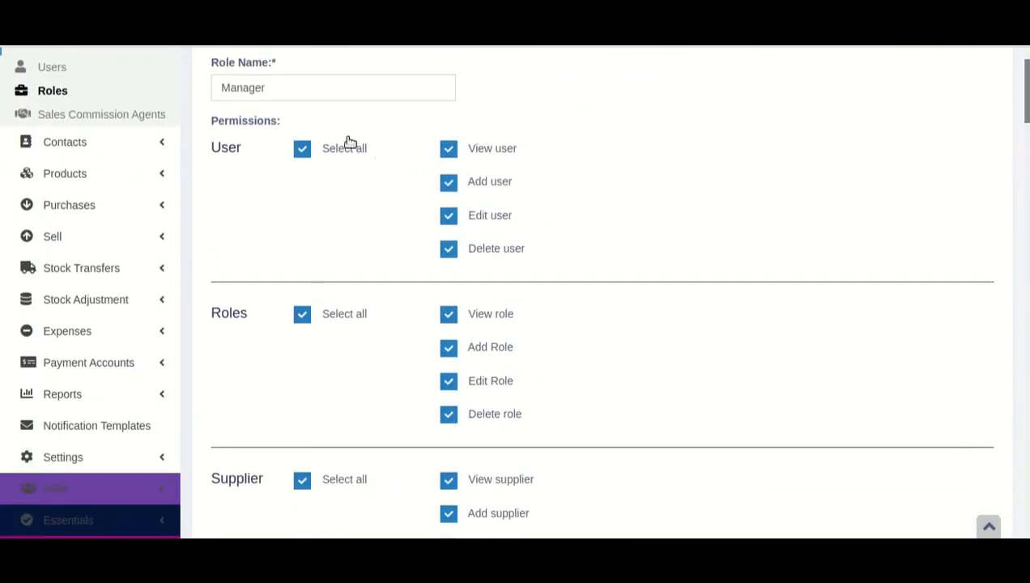
pyautogui.moveTo(1026, 91); pyautogui.dragTo(1026, 535)
pyautogui.click(367, 185)
pyautogui.doubleClick(366, 185)
pyautogui.click(571, 205)
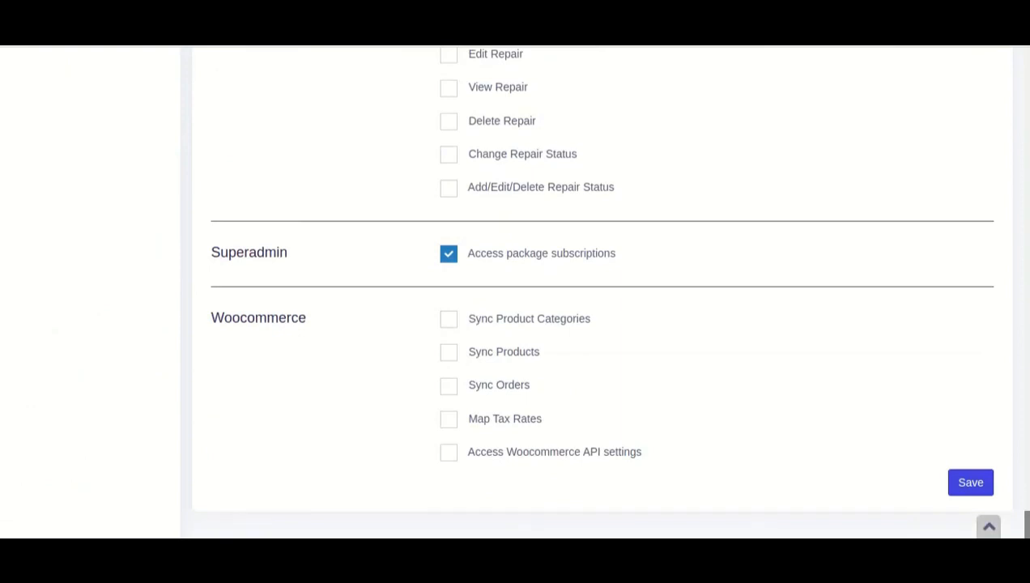
pyautogui.click(966, 488)
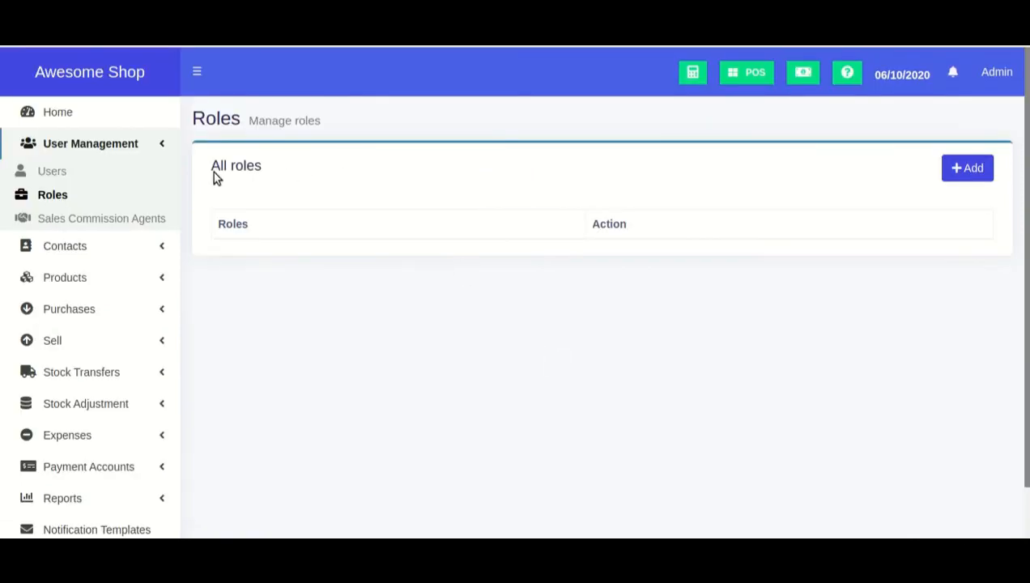
# Start a new user with prefix mr., first name Demo and last name Video
pyautogui.click(53, 172)
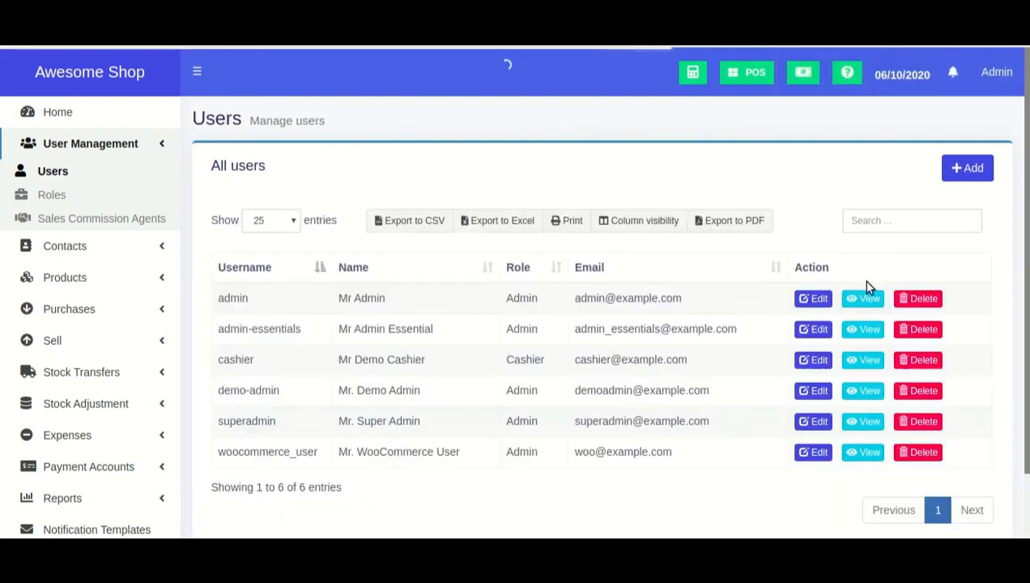
pyautogui.click(971, 168)
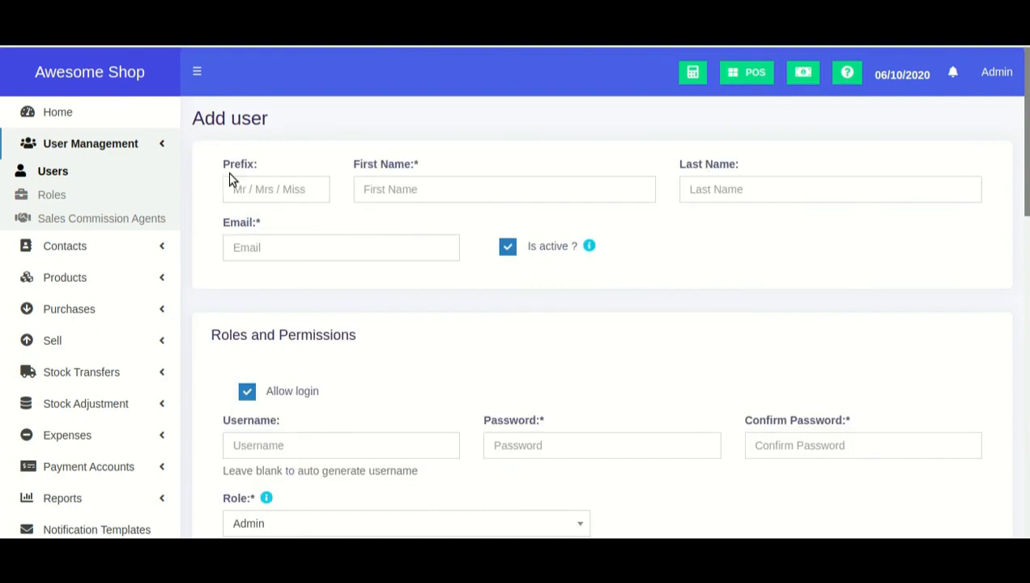
pyautogui.click(246, 192)
pyautogui.write('mr')
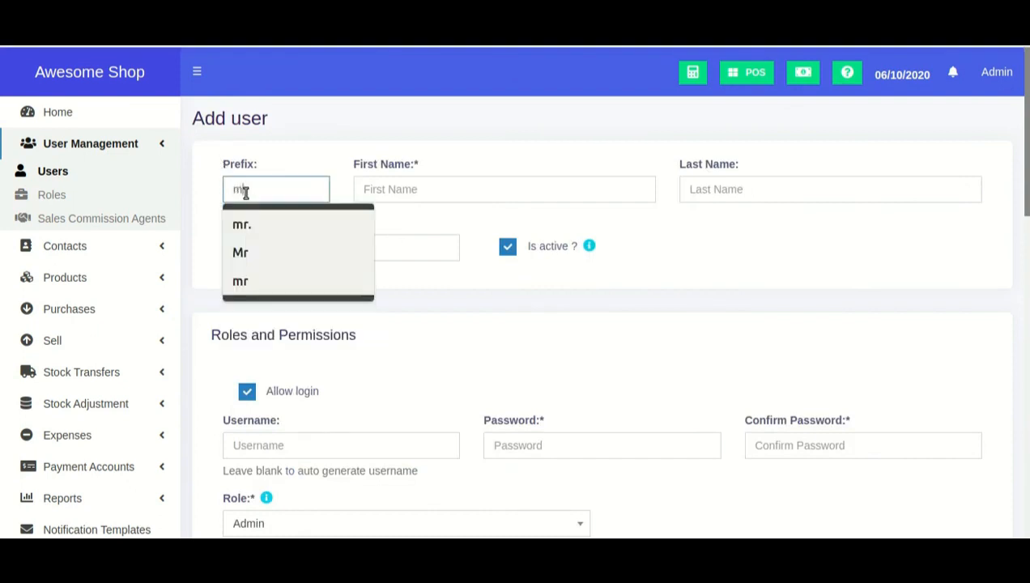
pyautogui.press('Tab')
pyautogui.write('D')
pyautogui.press('Tab')
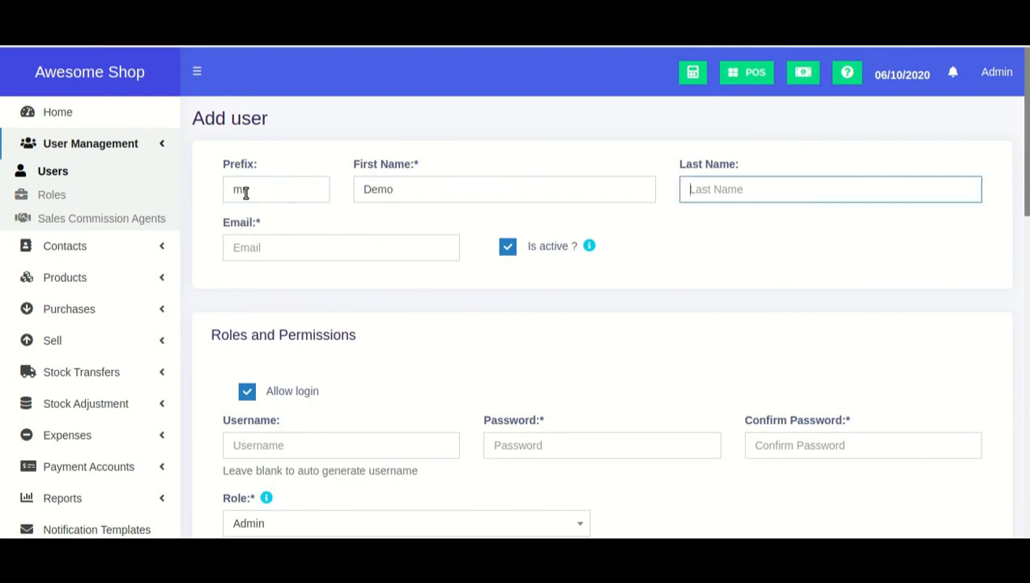
pyautogui.write('Video')
# Fill in the test e-mail from autofill and leave the user marked active
pyautogui.click(258, 253)
pyautogui.write('test1234@test1234.com')
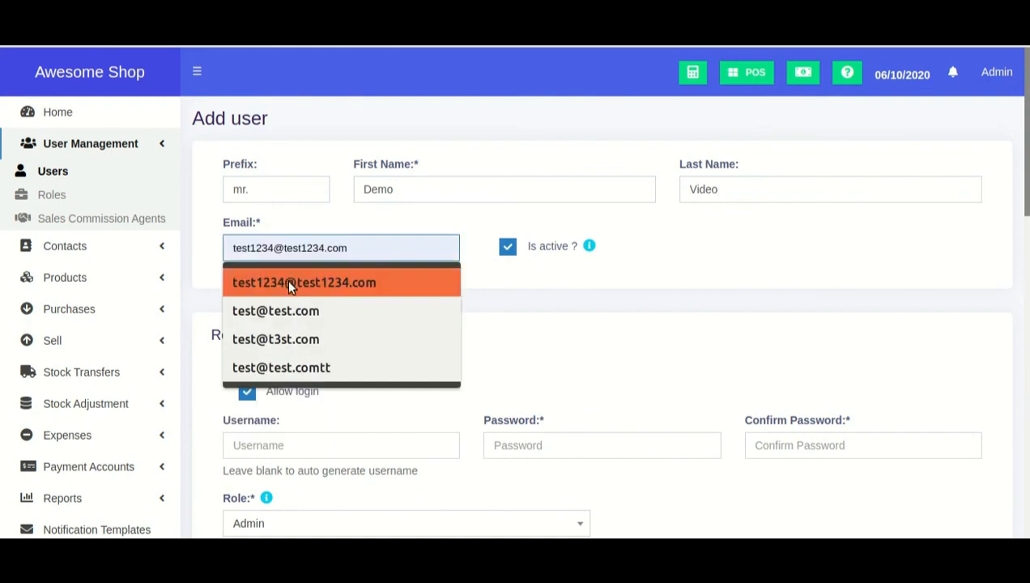
pyautogui.click(287, 281)
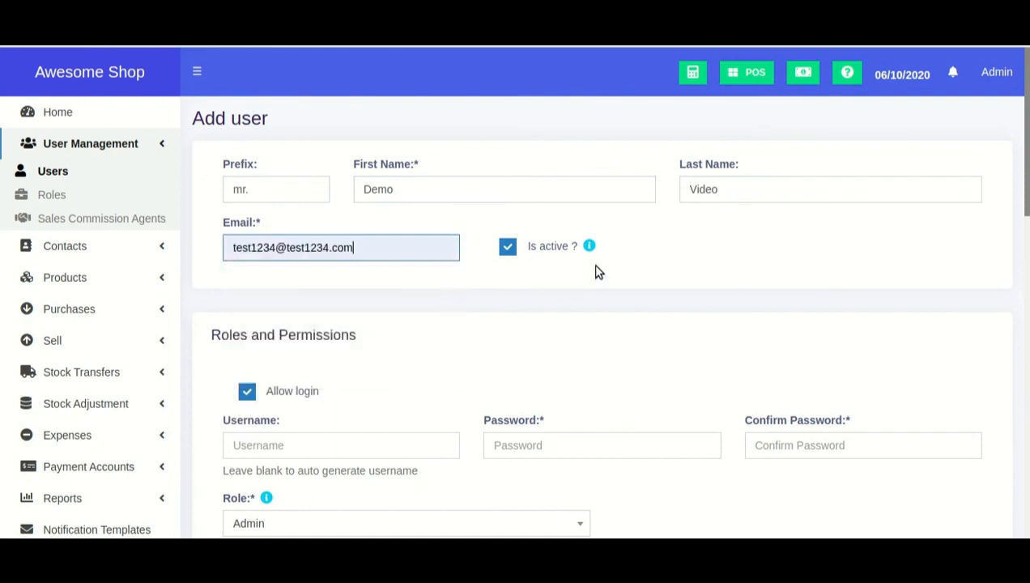
pyautogui.click(545, 255)
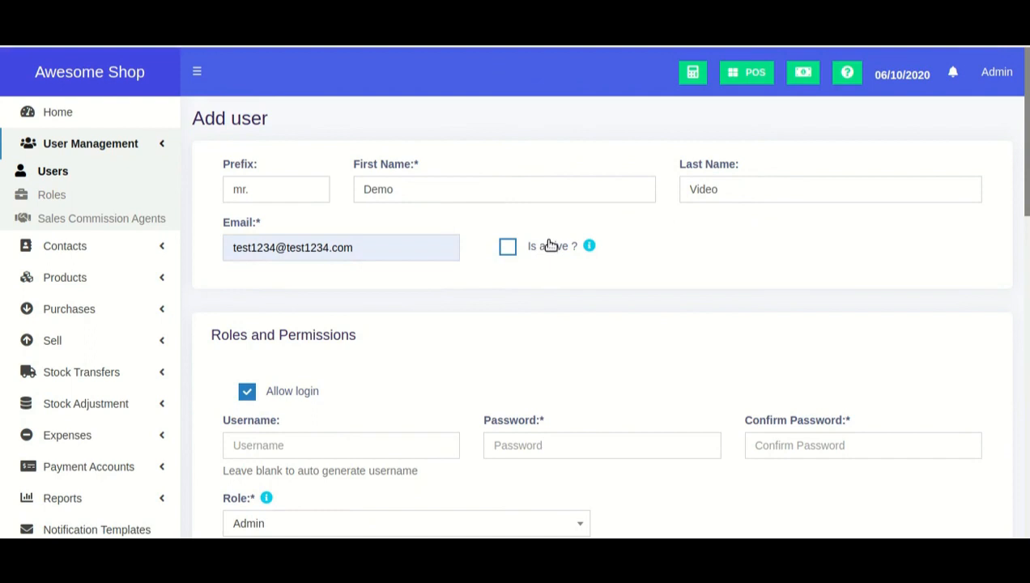
pyautogui.click(546, 252)
pyautogui.scroll(-1, 580, 276)
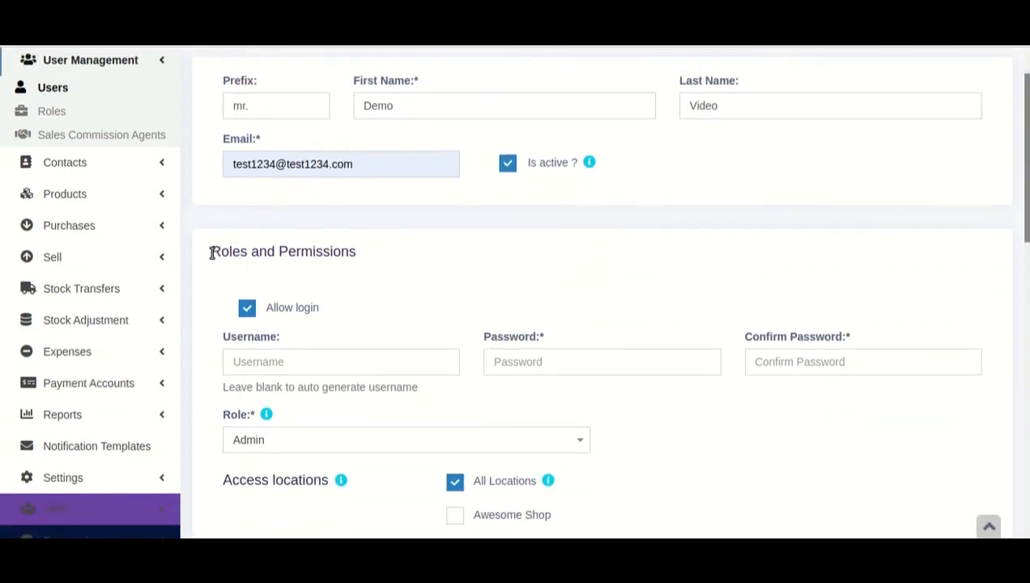
pyautogui.moveTo(212, 252); pyautogui.dragTo(368, 259)
pyautogui.scroll(-1, 363, 261)
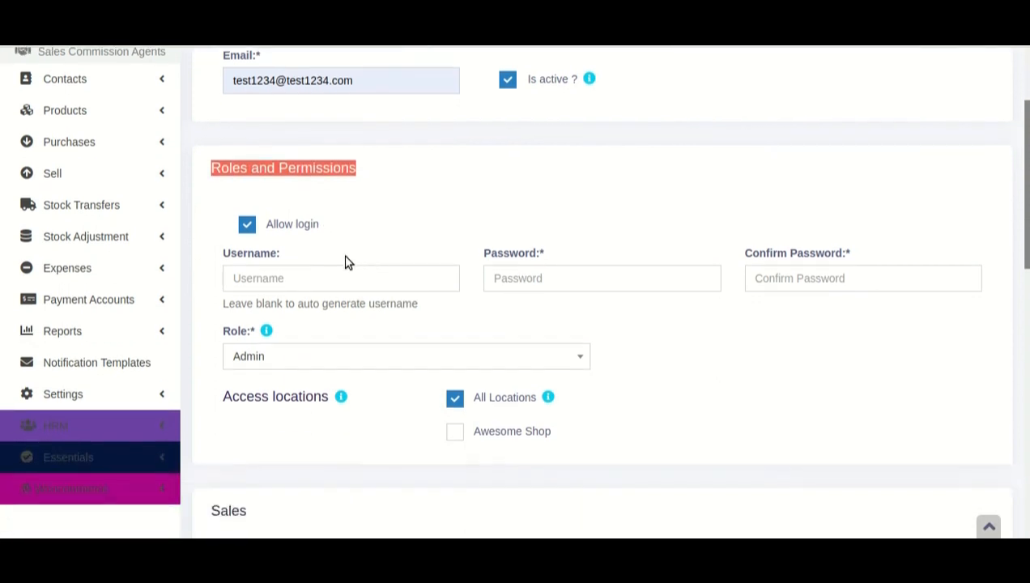
pyautogui.click(292, 233)
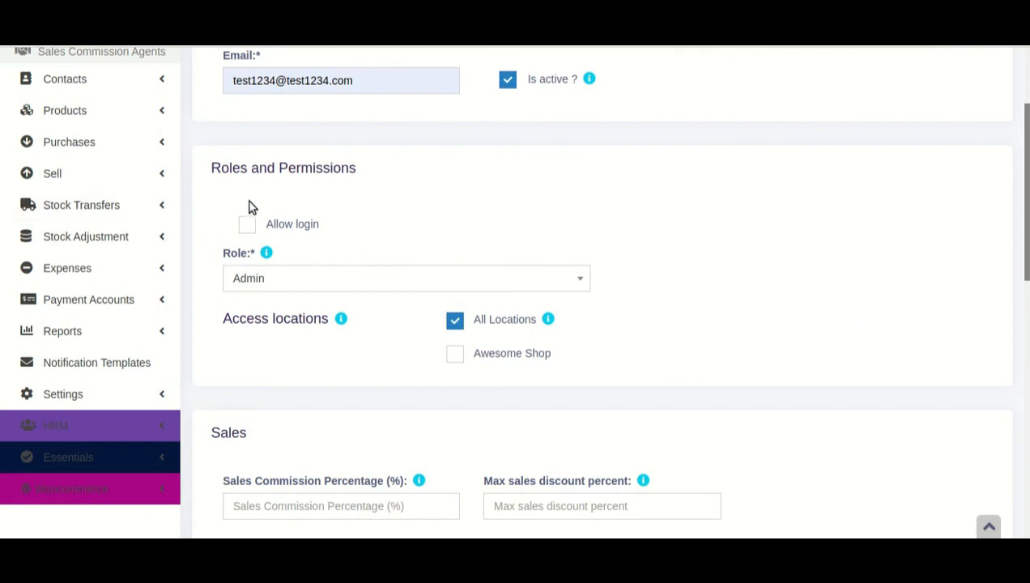
pyautogui.click(276, 230)
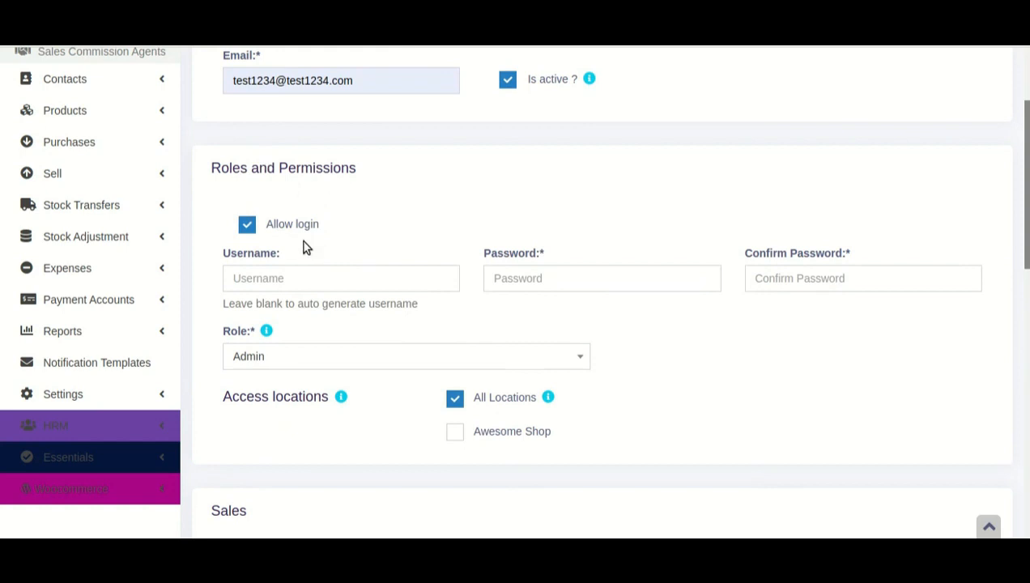
# Enter a username and a matching password and confirmation
pyautogui.write('sdsdssdsd')
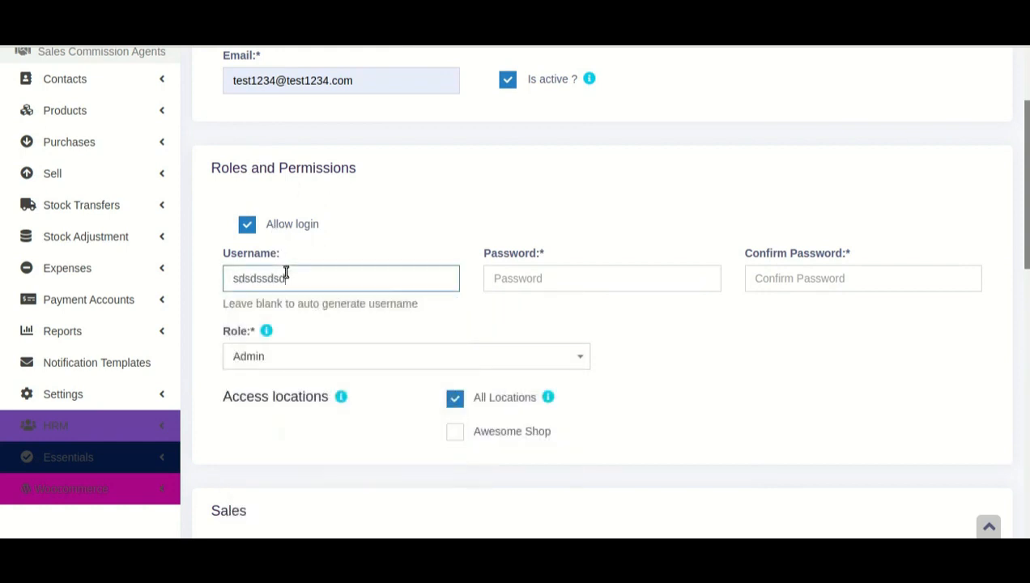
pyautogui.press('Tab')
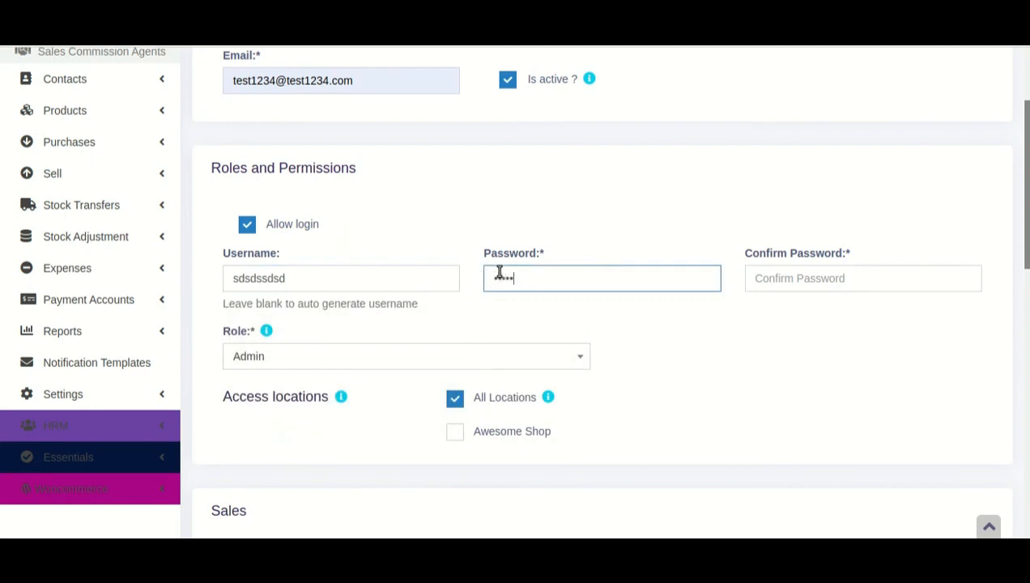
pyautogui.press('Tab')
pyautogui.write('s')
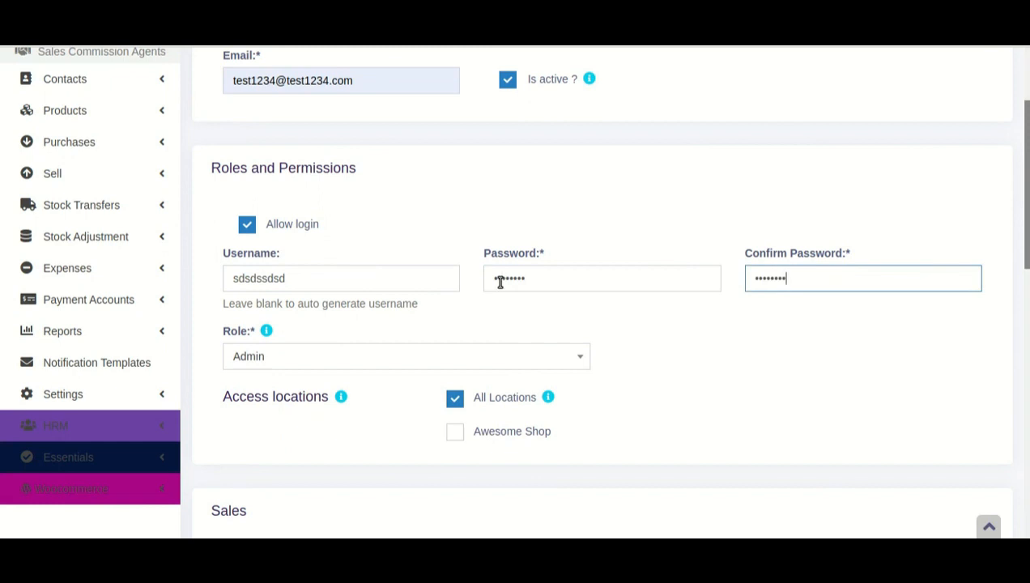
# Set the user's role to Manager and tick the Awesome Shop location
pyautogui.scroll(-1, 569, 324)
pyautogui.click(503, 279)
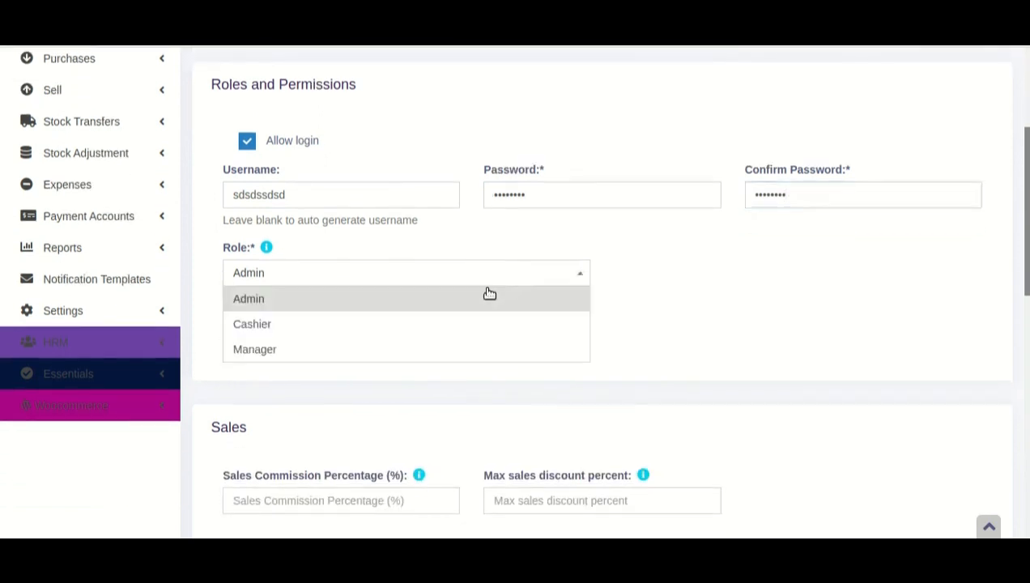
pyautogui.click(443, 355)
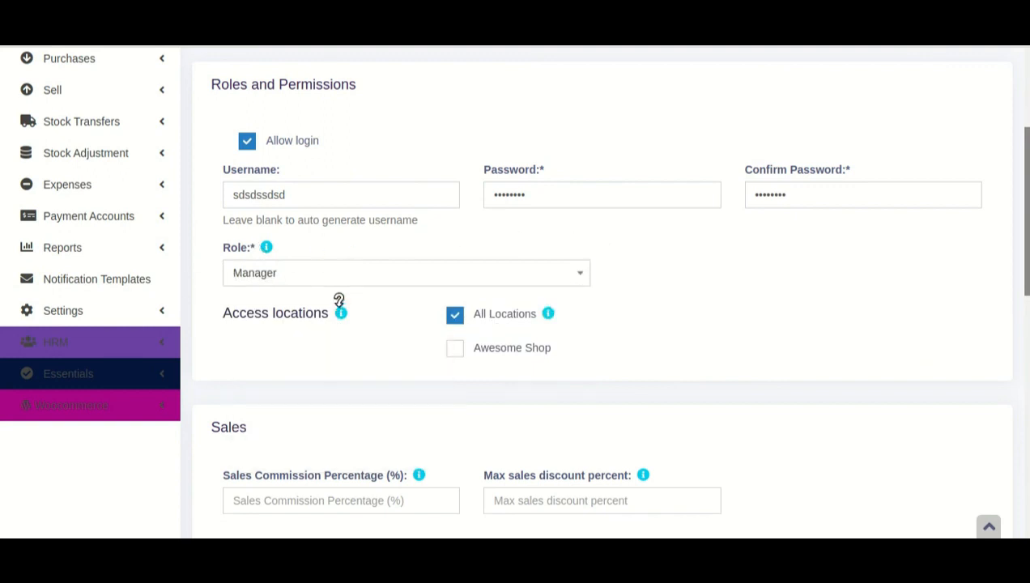
pyautogui.click(455, 351)
# Untick All Locations so the user only has Awesome Shop access
pyautogui.click(490, 320)
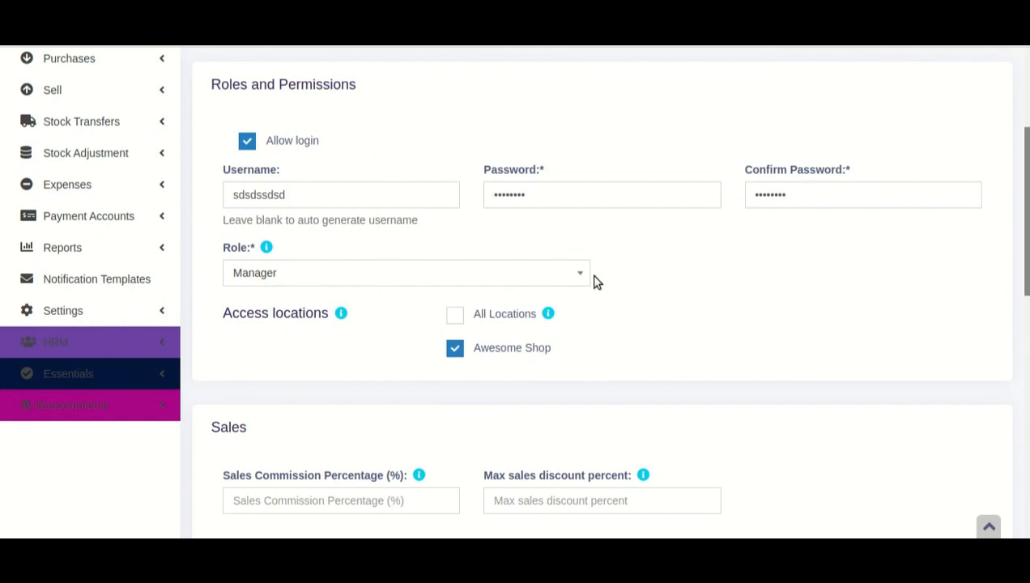
pyautogui.scroll(-2, 622, 288)
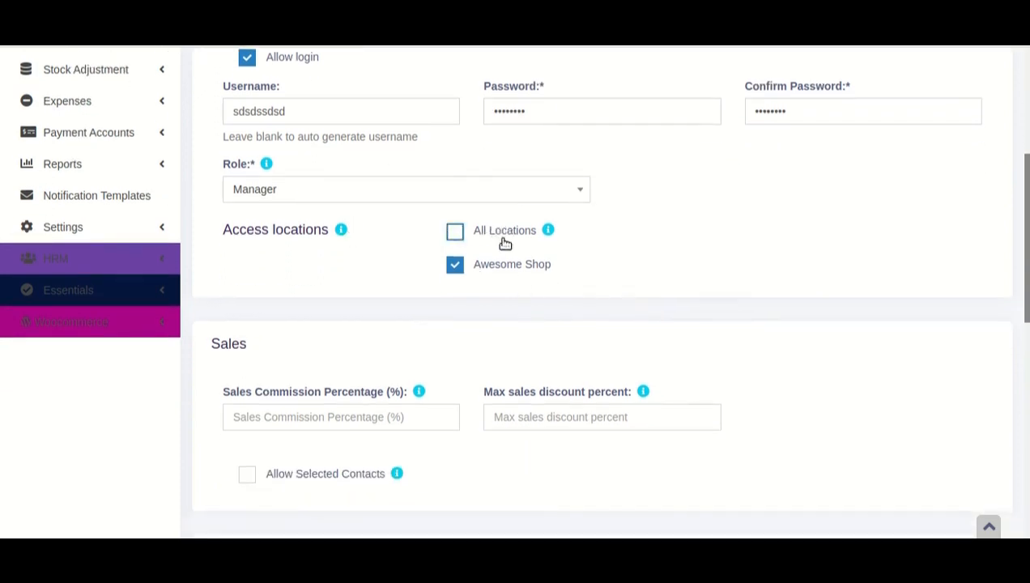
pyautogui.click(498, 231)
pyautogui.click(508, 234)
# Point out the Sales section's commission and maximum discount fields
pyautogui.scroll(-3, 507, 278)
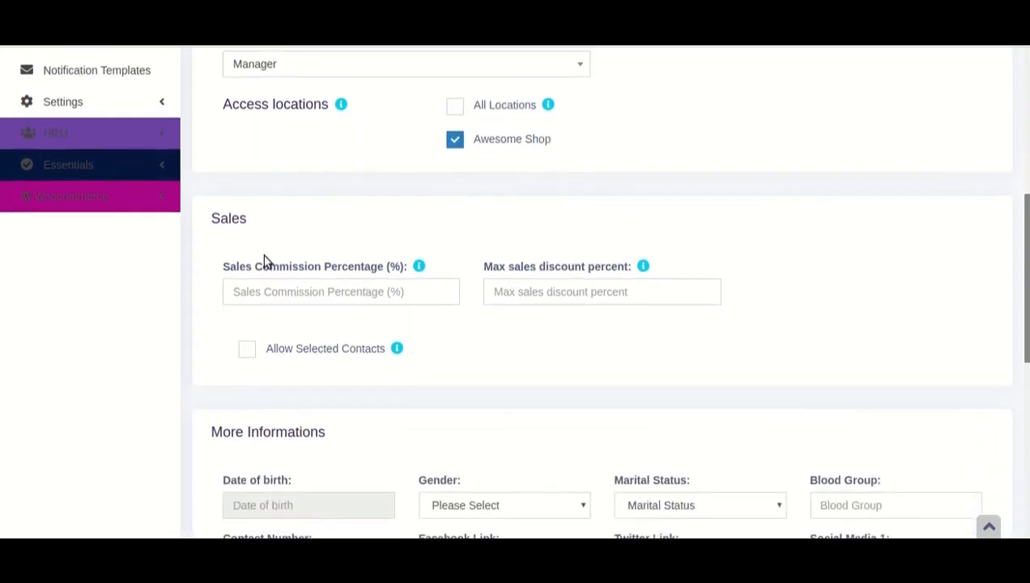
pyautogui.moveTo(208, 217); pyautogui.dragTo(258, 221)
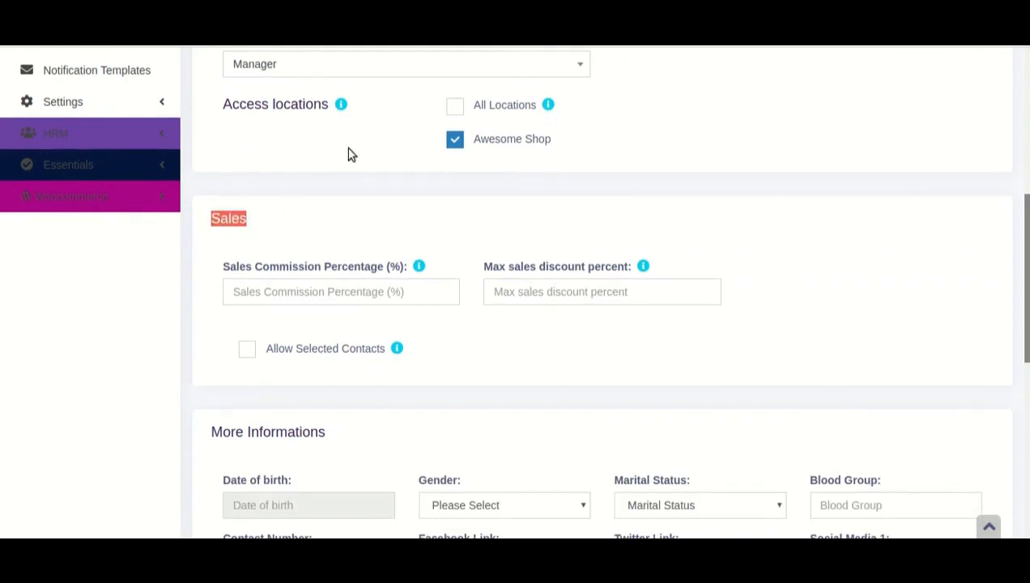
pyautogui.click(304, 300)
pyautogui.click(318, 237)
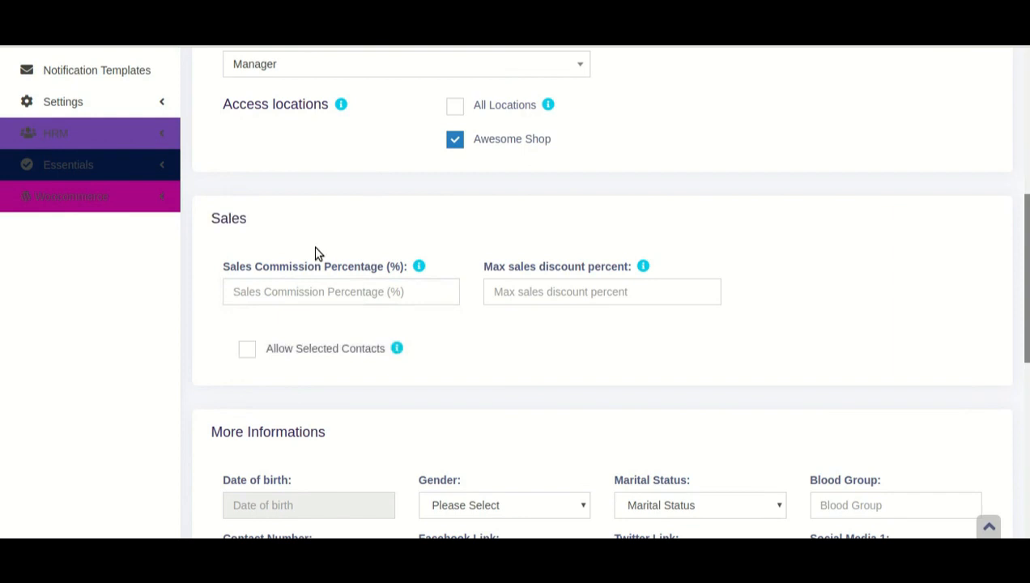
pyautogui.click(318, 291)
pyautogui.click(353, 240)
pyautogui.scroll(1, 363, 240)
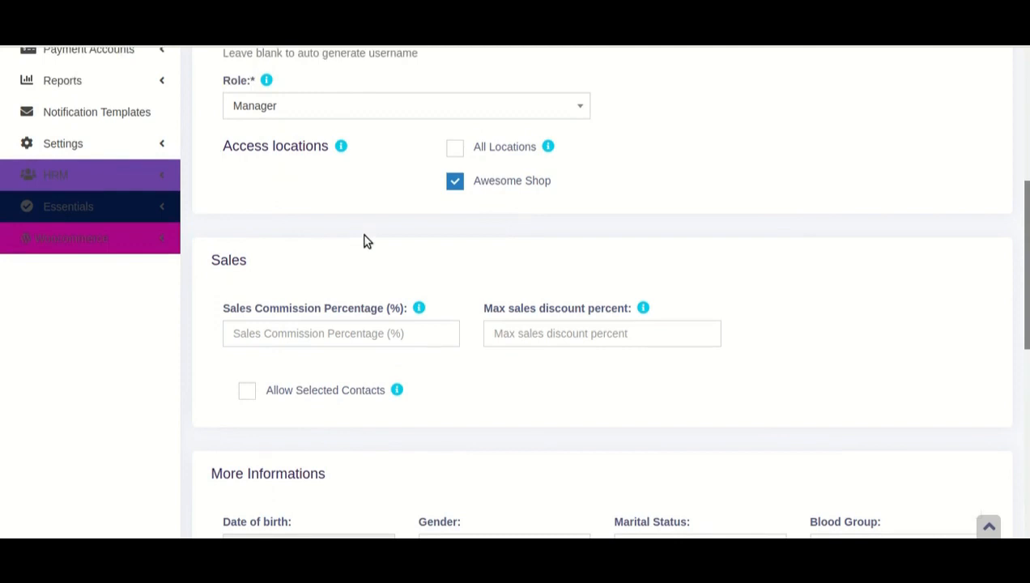
pyautogui.scroll(-1, 364, 240)
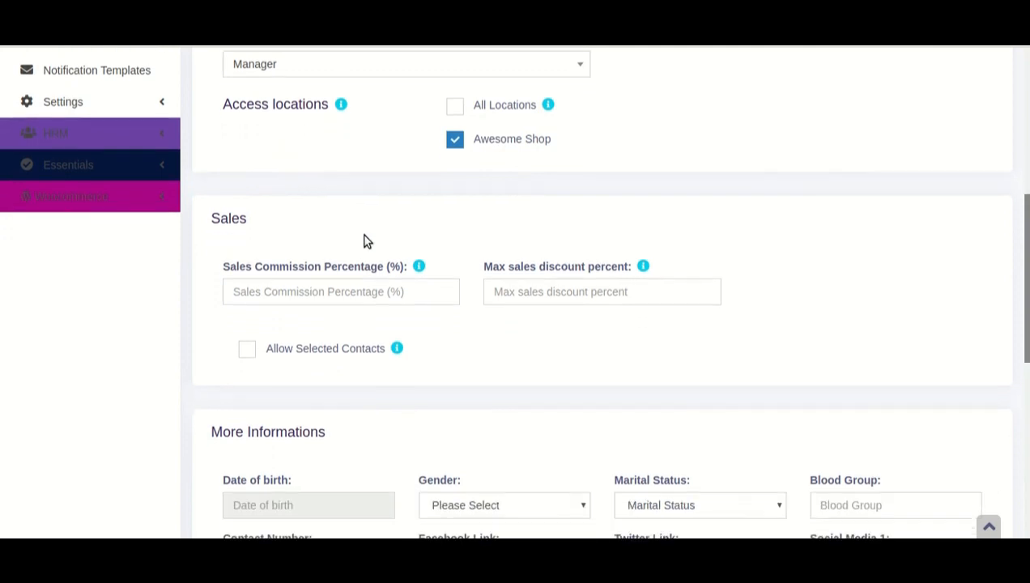
pyautogui.moveTo(224, 270); pyautogui.dragTo(413, 251)
pyautogui.click(424, 229)
pyautogui.click(531, 285)
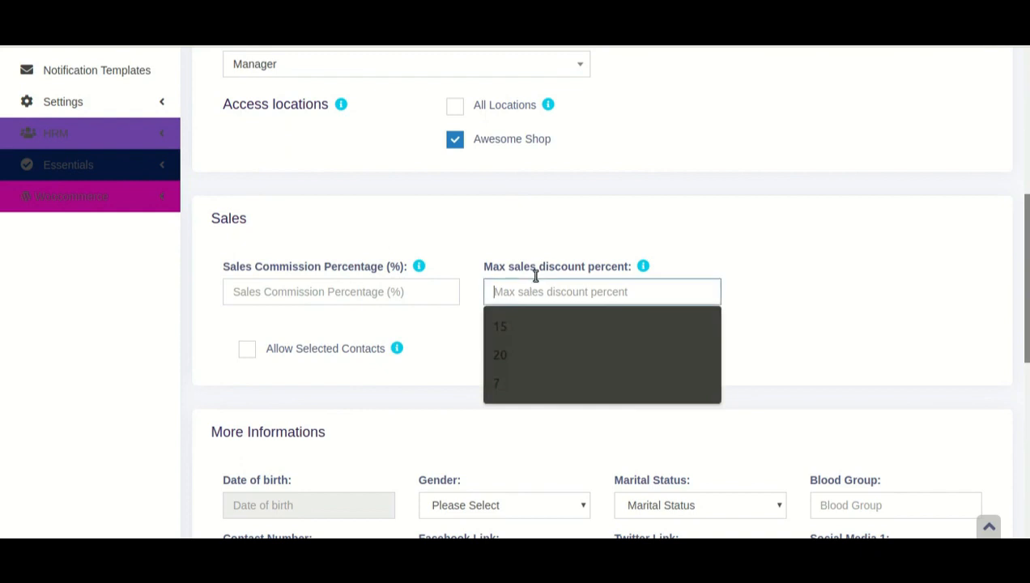
pyautogui.click(542, 230)
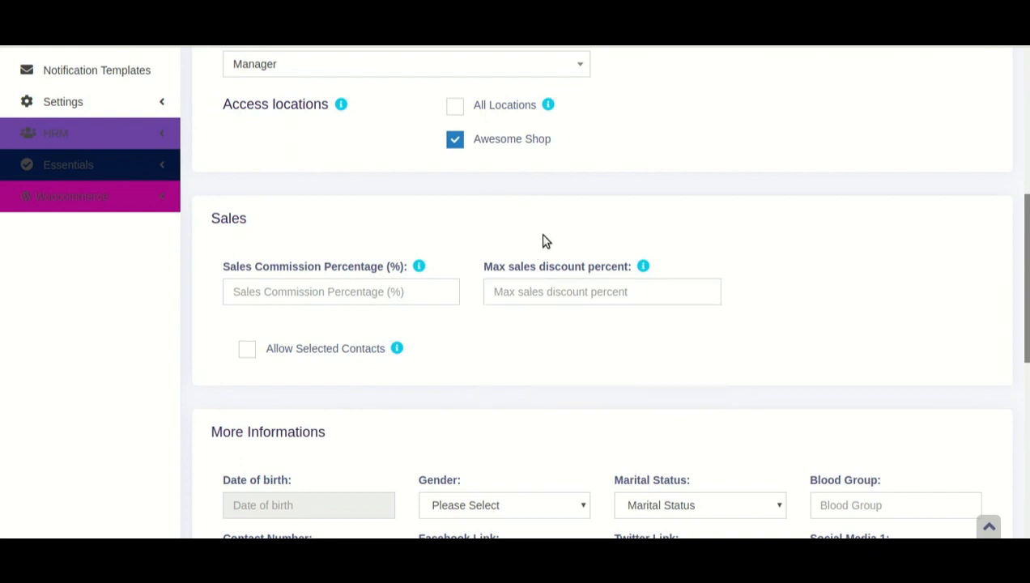
pyautogui.click(538, 287)
pyautogui.click(551, 233)
# Enter 15 as the maximum sales discount percent
pyautogui.click(527, 288)
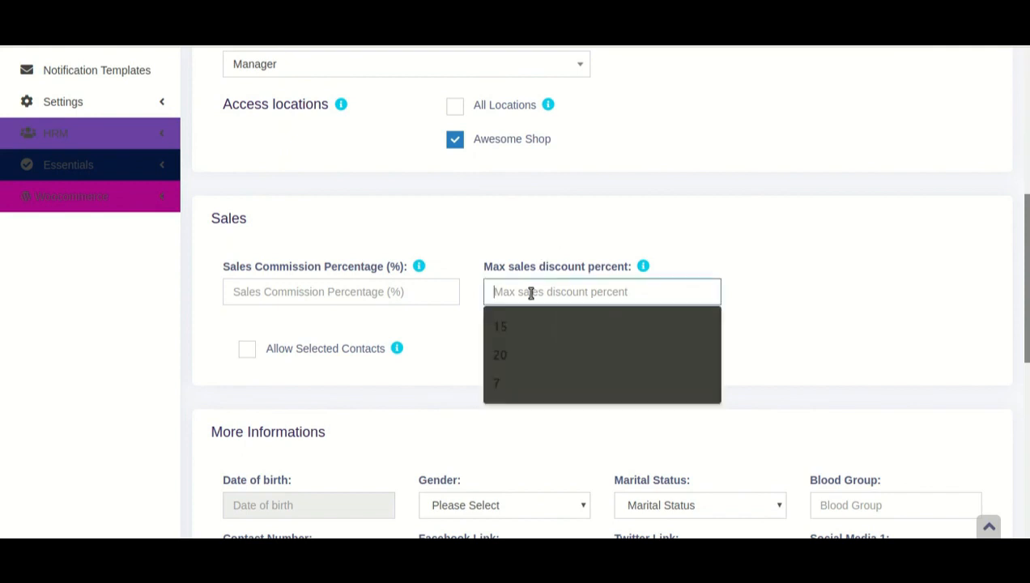
pyautogui.write('15')
pyautogui.click(552, 226)
pyautogui.click(565, 284)
pyautogui.click(583, 239)
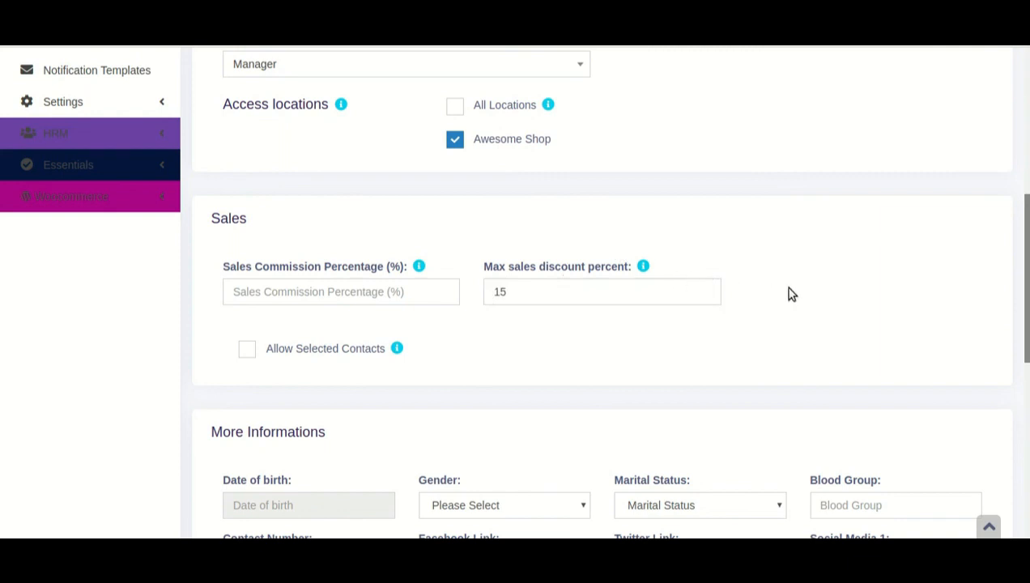
pyautogui.moveTo(1027, 277)
pyautogui.mouseDown()
pyautogui.moveTo(1027, 170)
pyautogui.moveTo(1026, 258)
pyautogui.mouseUp()
pyautogui.doubleClick(637, 348)
pyautogui.moveTo(1026, 275); pyautogui.dragTo(1027, 247)
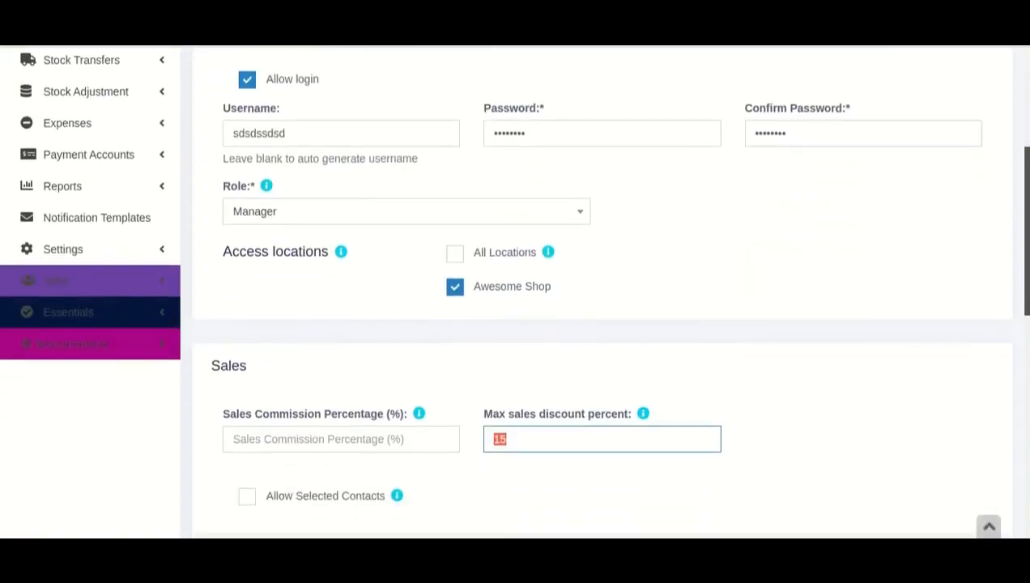
pyautogui.scroll(-2, 715, 292)
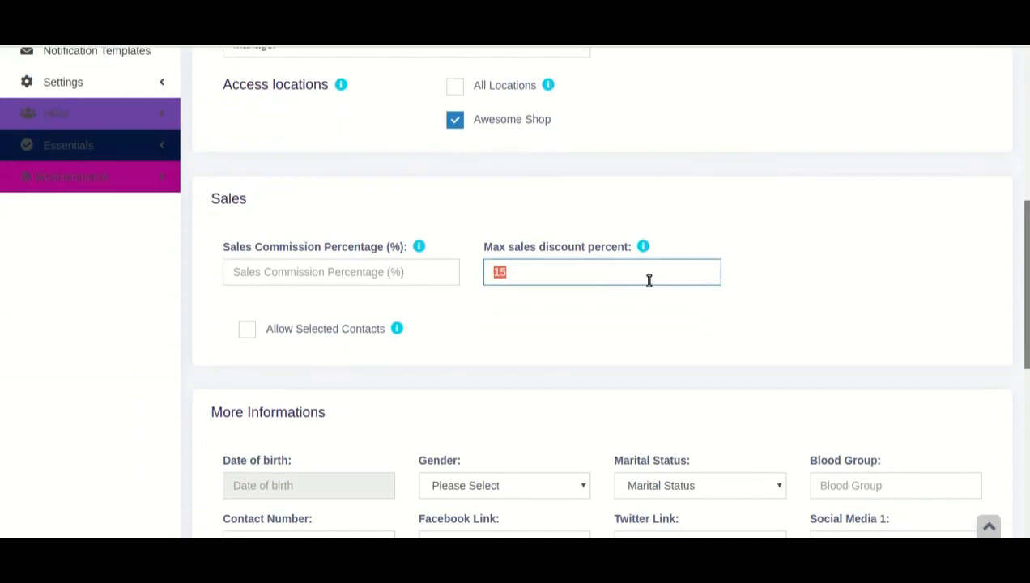
# Set the date of birth to 06/10/2020 in the datepicker
pyautogui.scroll(-2, 389, 353)
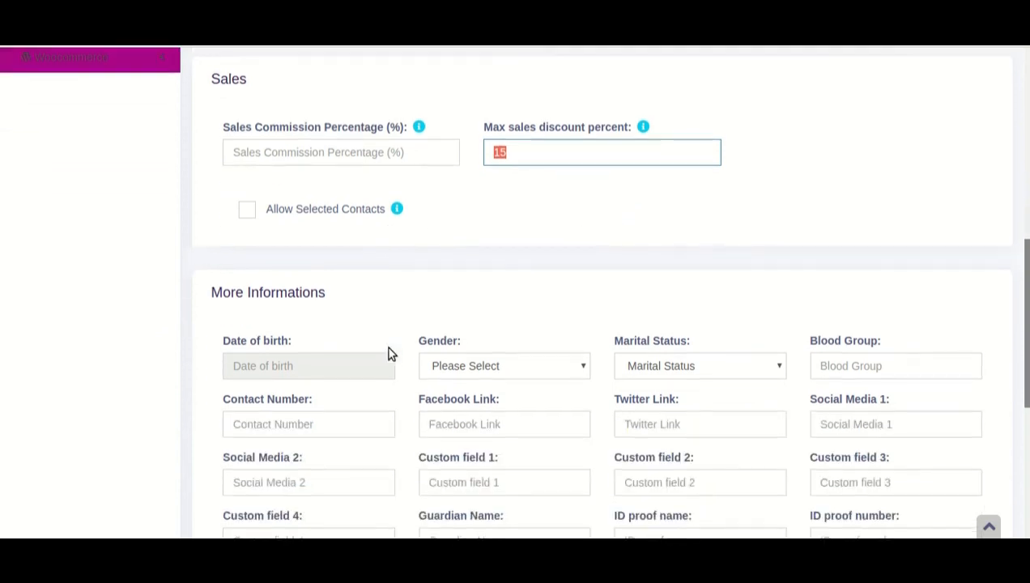
pyautogui.scroll(-2, 315, 361)
pyautogui.click(279, 234)
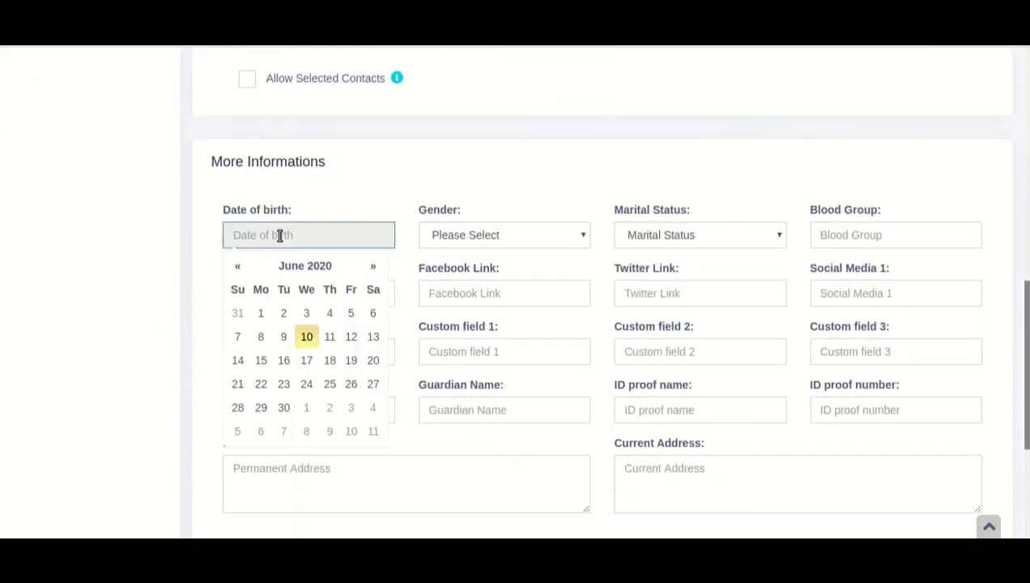
pyautogui.click(293, 334)
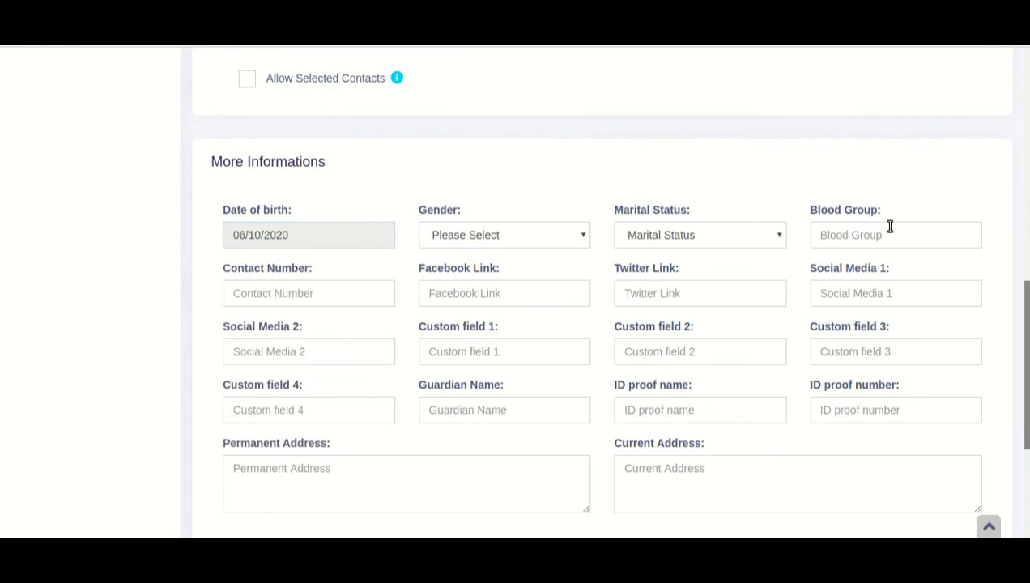
# Scroll to and highlight the Bank Details fields
pyautogui.scroll(-3, 545, 250)
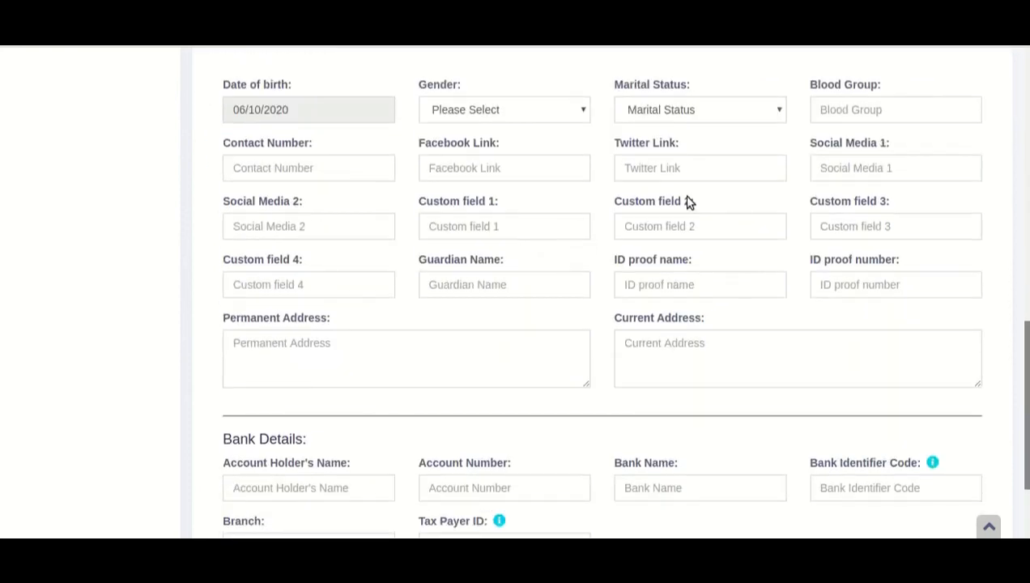
pyautogui.scroll(-4, 890, 241)
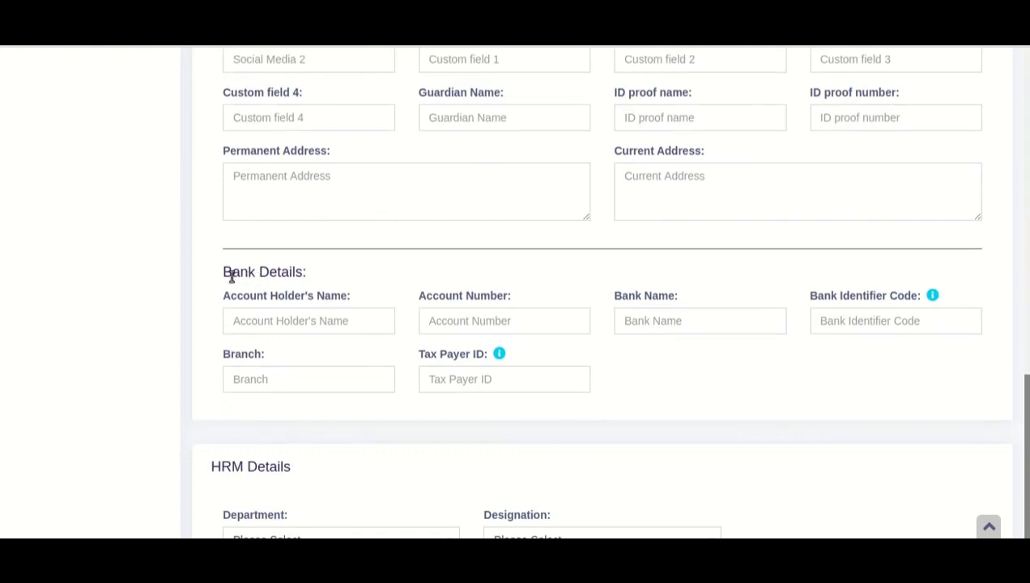
pyautogui.moveTo(227, 272); pyautogui.dragTo(351, 380)
pyautogui.click(354, 272)
# Inspect HRM Details, opening the Department and Designation lists without choosing
pyautogui.scroll(-2, 308, 271)
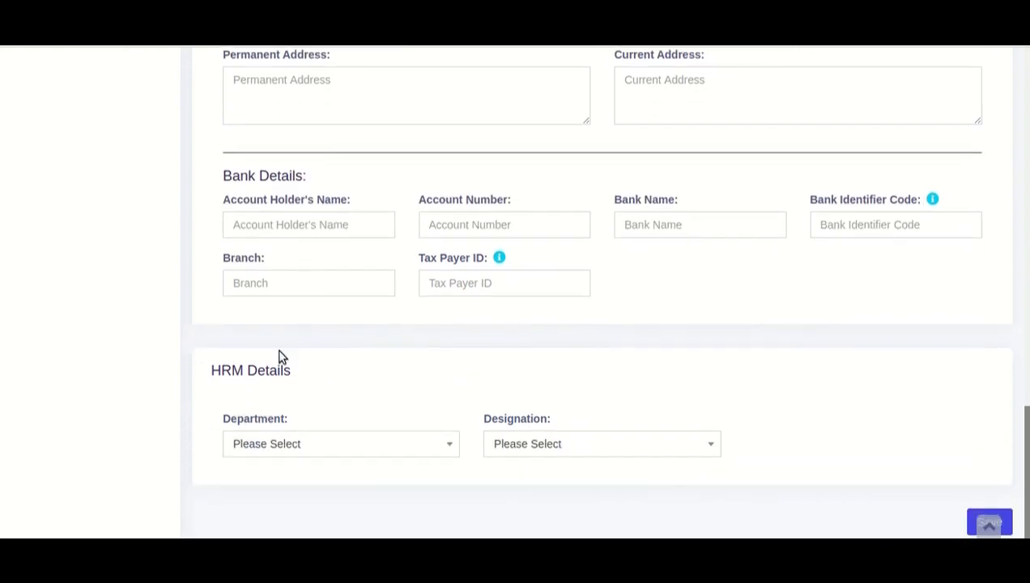
pyautogui.moveTo(211, 369); pyautogui.dragTo(279, 370)
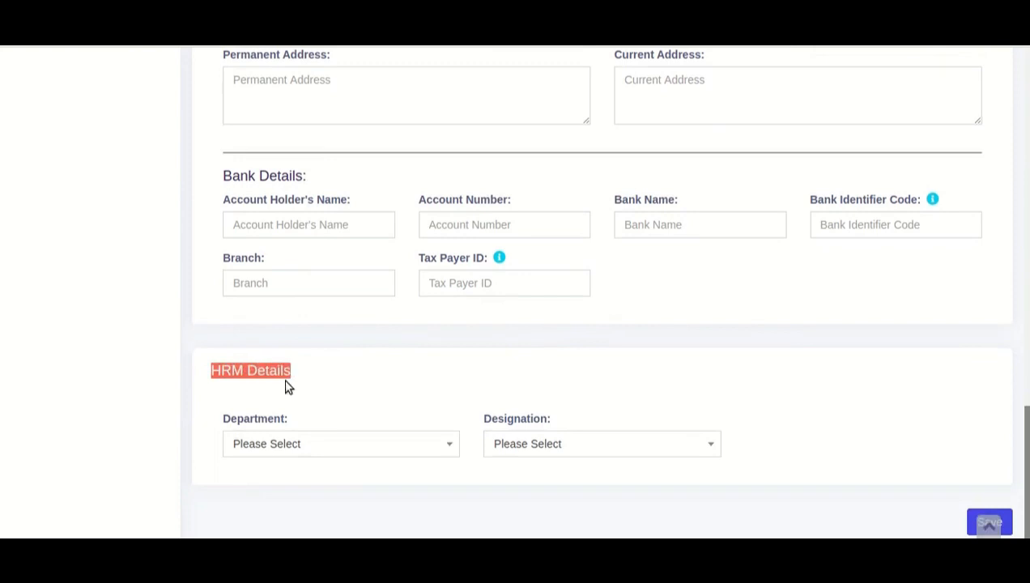
pyautogui.click(301, 444)
pyautogui.click(344, 397)
pyautogui.click(502, 447)
pyautogui.click(522, 415)
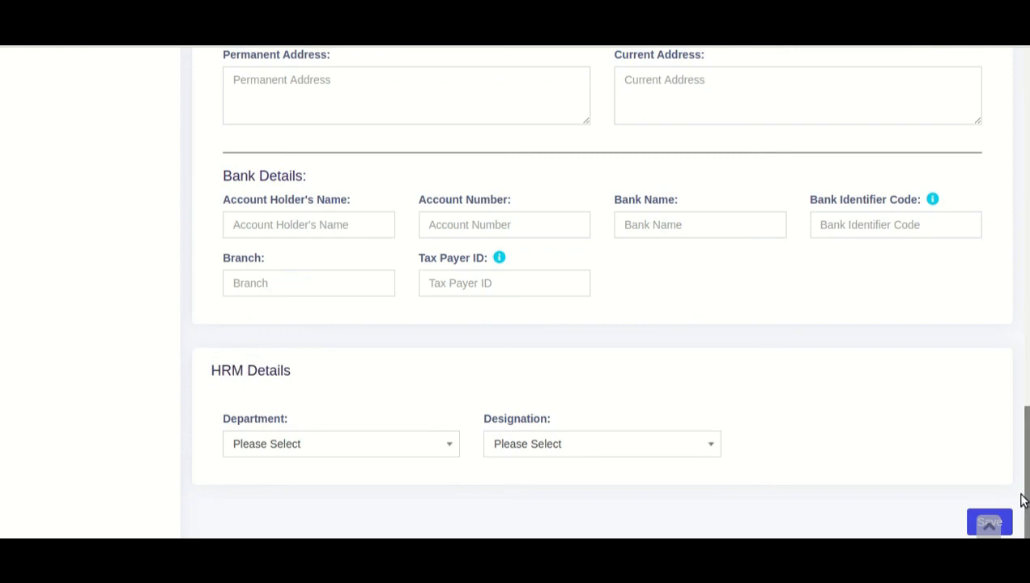
pyautogui.scroll(3, 818, 449)
# Open the admin user's edit form, then go back through Users to the Roles list
pyautogui.moveTo(1027, 444); pyautogui.dragTo(1026, 518)
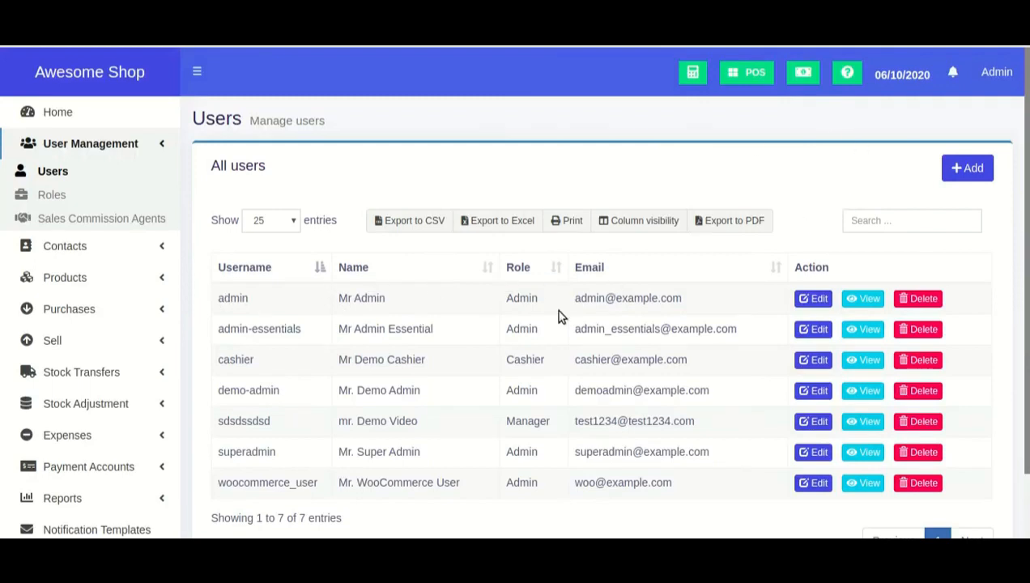
pyautogui.click(816, 299)
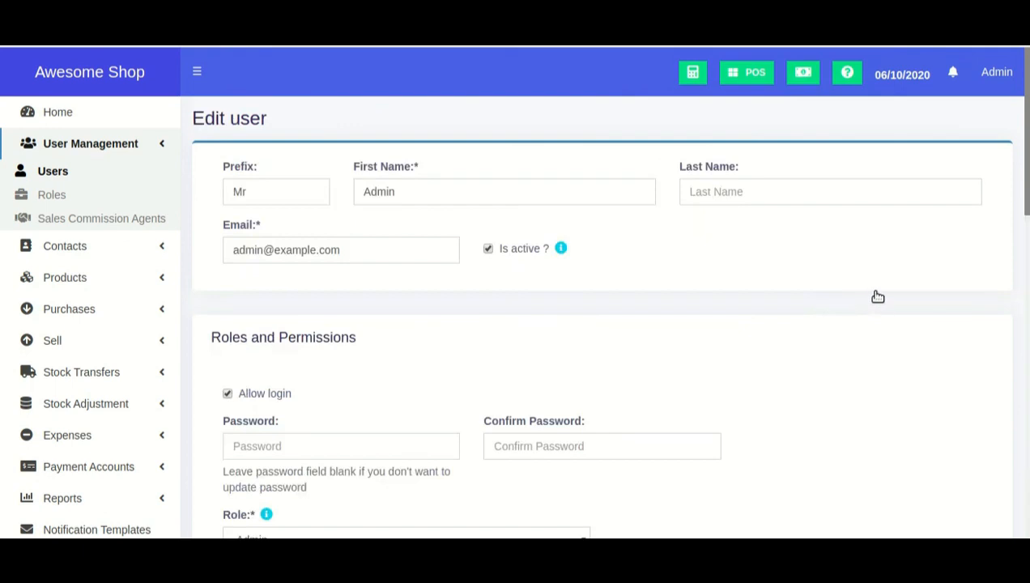
pyautogui.click(52, 171)
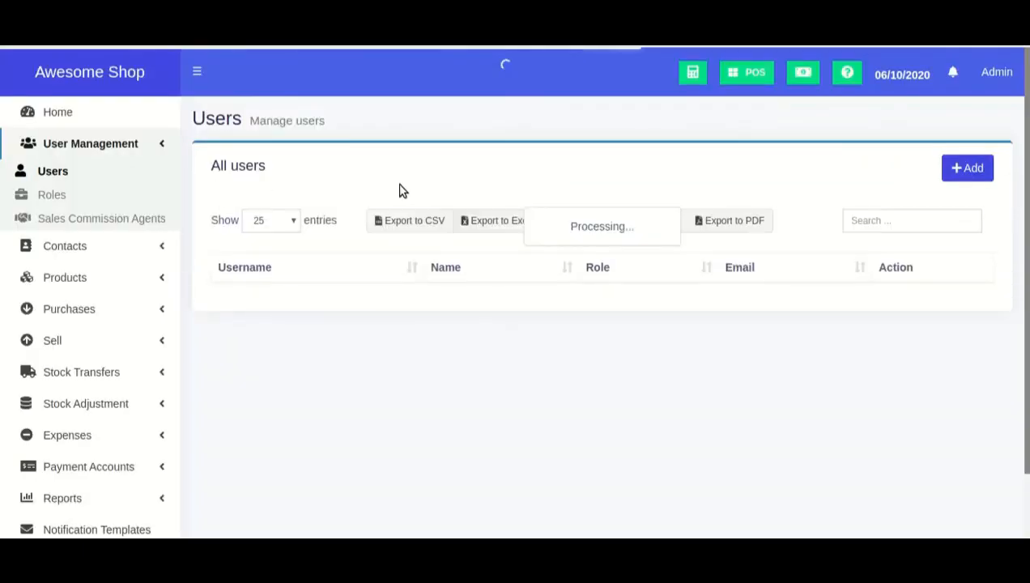
pyautogui.click(51, 195)
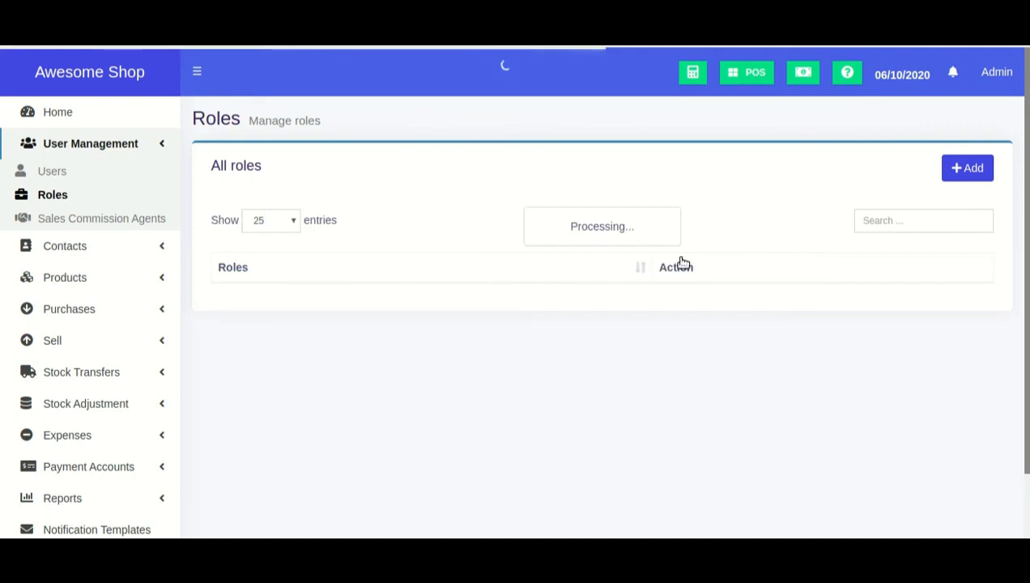
# Sign out of the demo shop from the account menu
pyautogui.click(1004, 73)
pyautogui.click(980, 265)
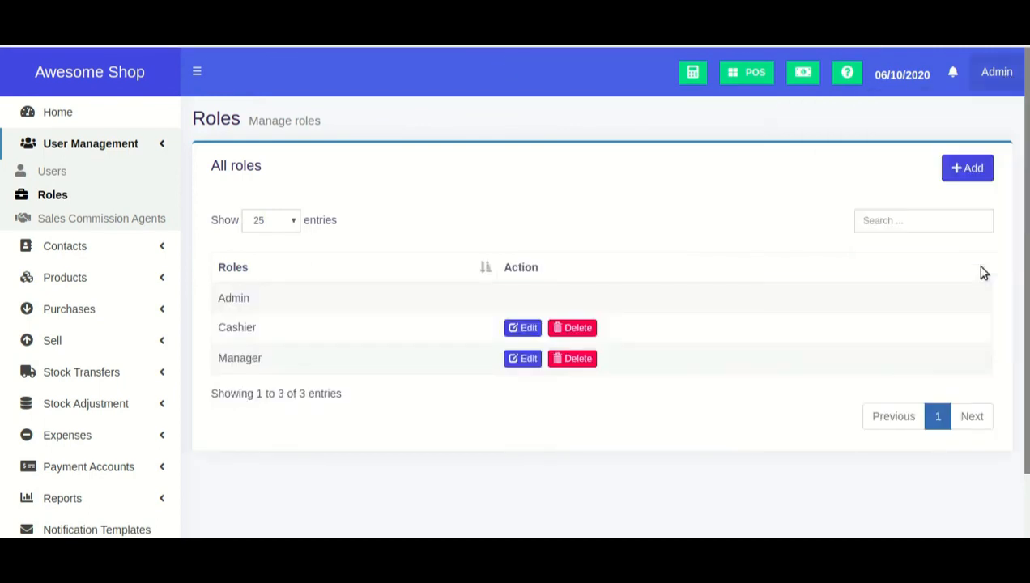
pyautogui.click(997, 77)
pyautogui.click(976, 254)
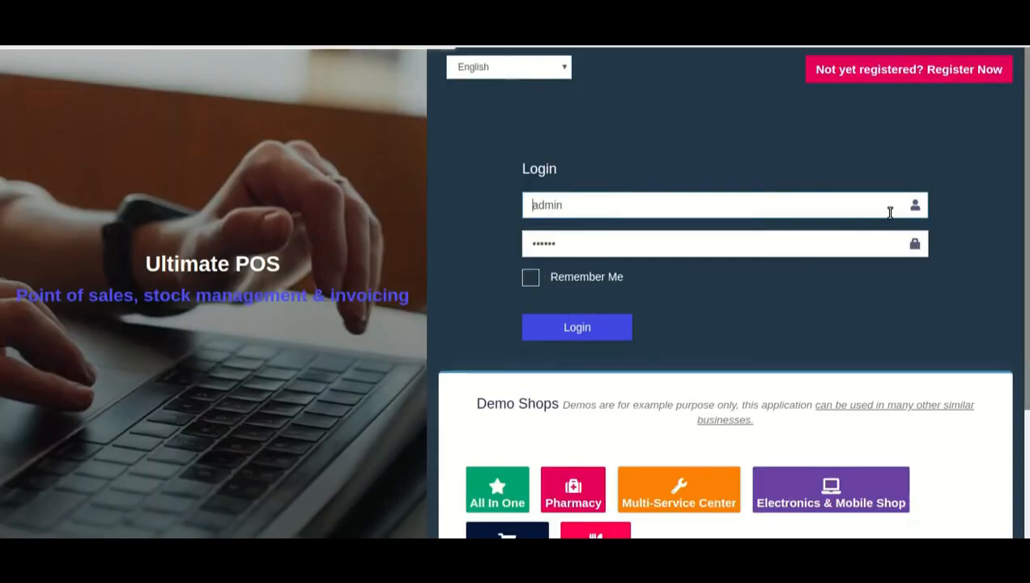
# Log into the Restaurant demo shop
pyautogui.scroll(-3, 889, 208)
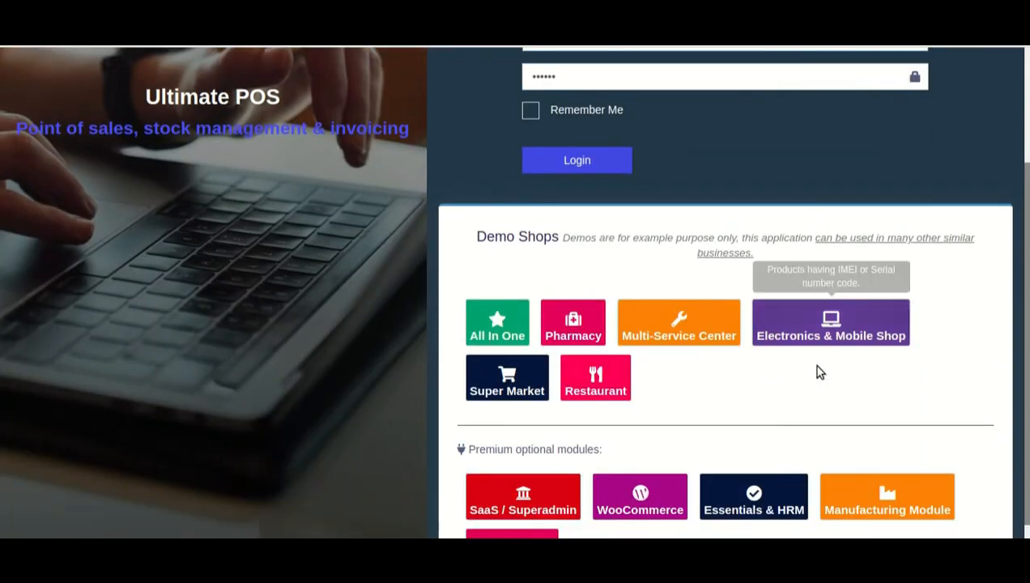
pyautogui.scroll(-1, 732, 397)
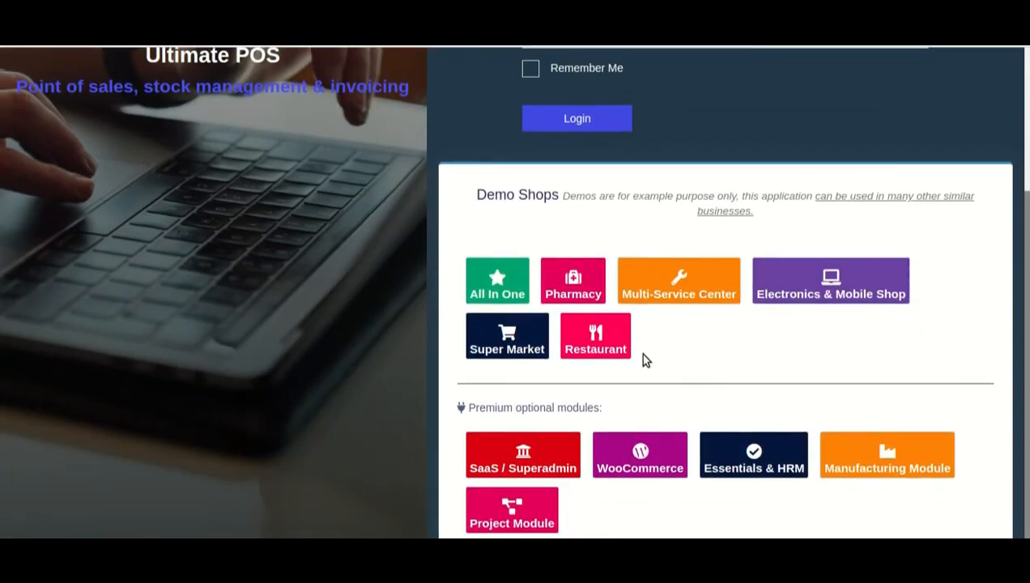
pyautogui.click(606, 348)
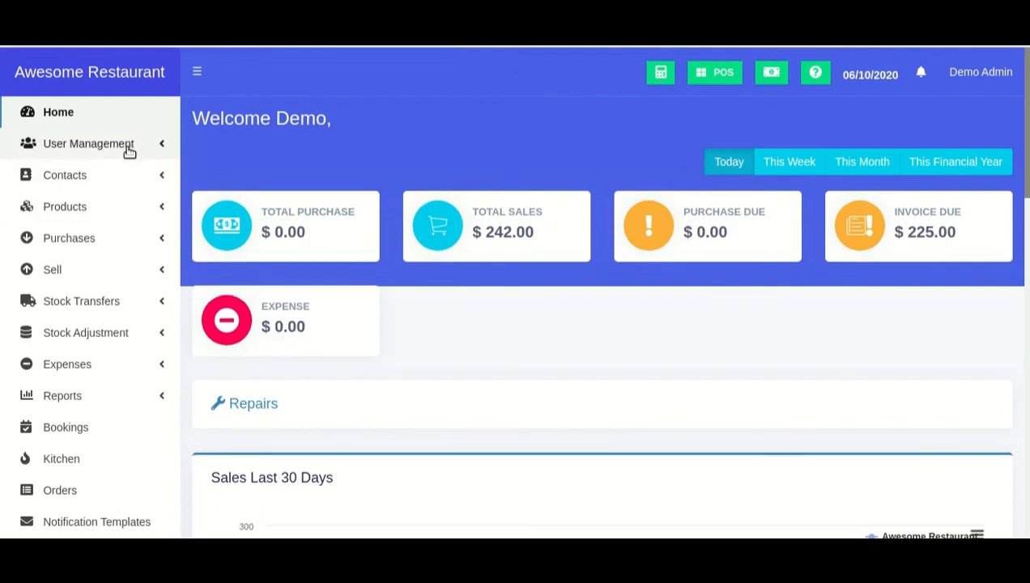
# Add a new role in User Management > Roles with Service staff ticked
pyautogui.click(128, 150)
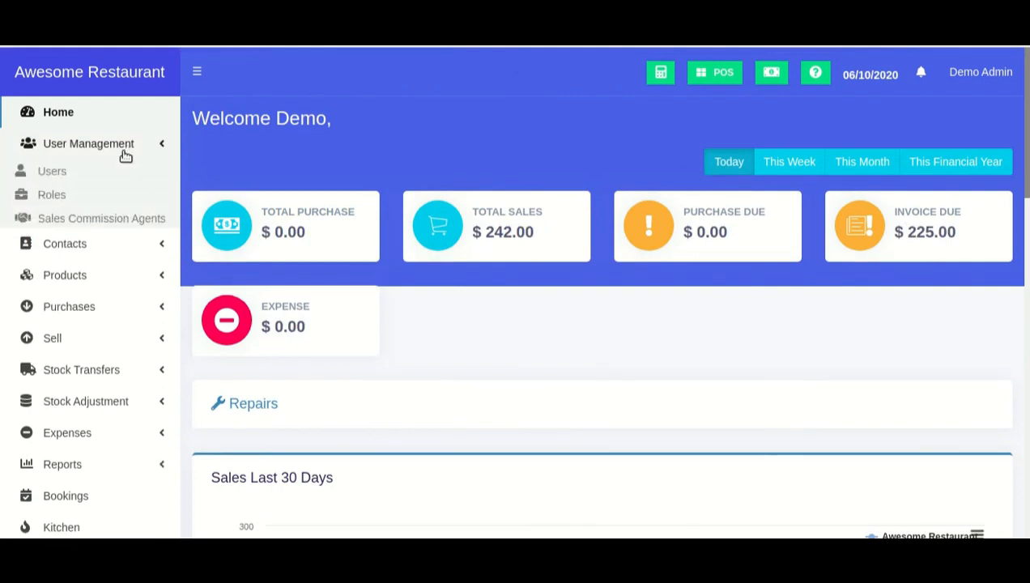
pyautogui.click(59, 199)
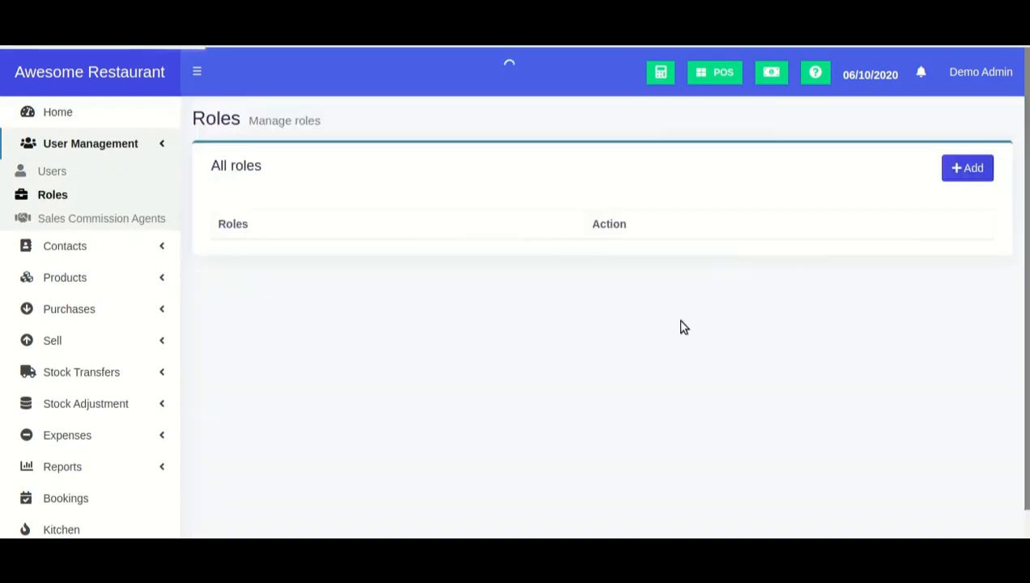
pyautogui.click(960, 172)
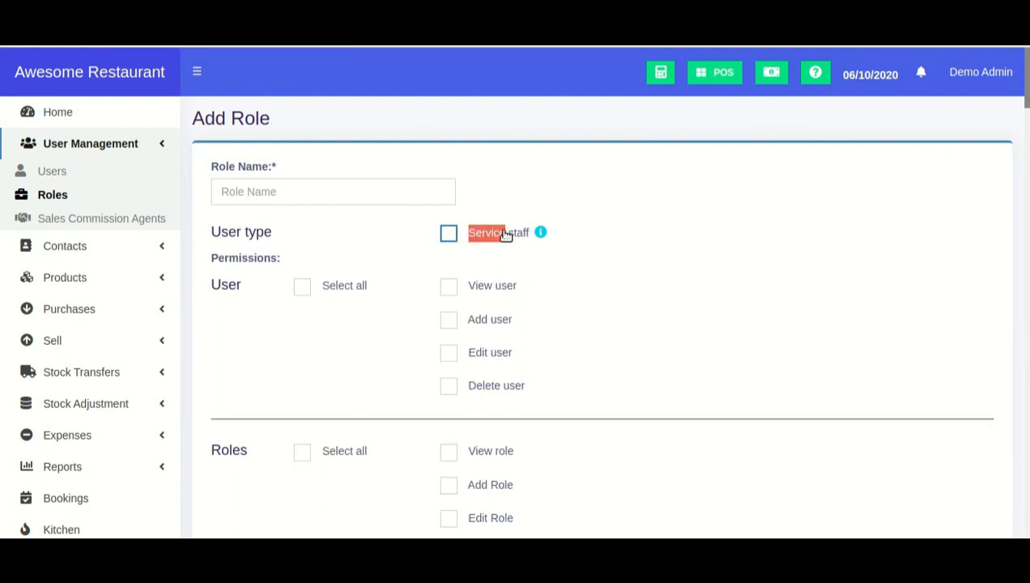
pyautogui.click(450, 234)
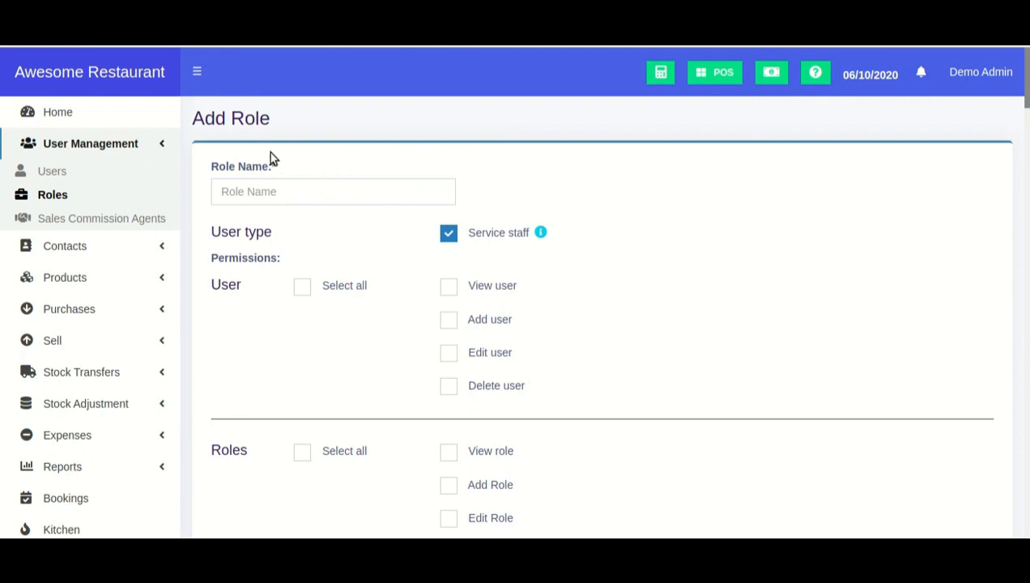
pyautogui.scroll(-5, 546, 207)
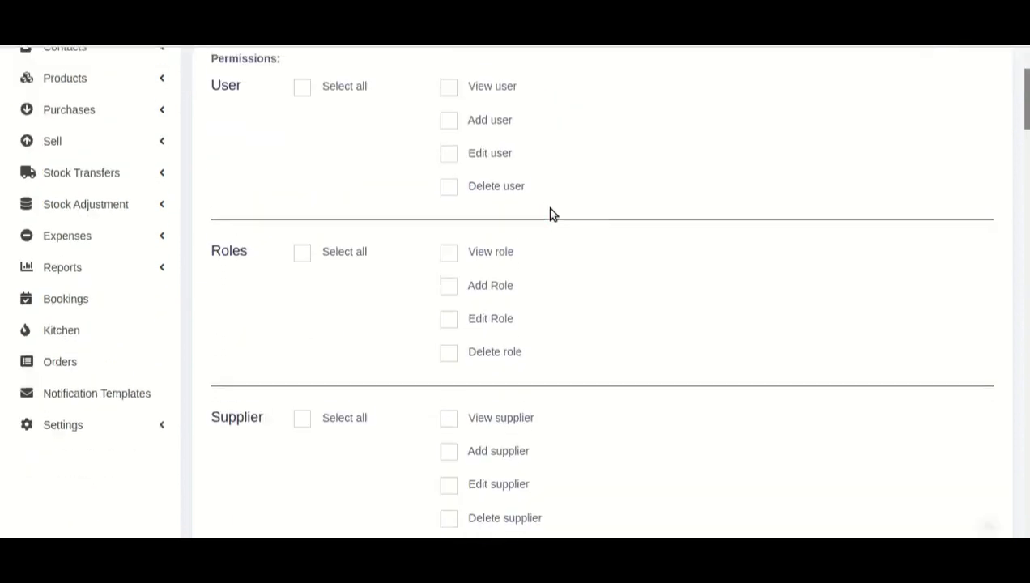
# Open the restaurant's Business Settings Modules list and confirm Service staff is enabled
pyautogui.click(161, 252)
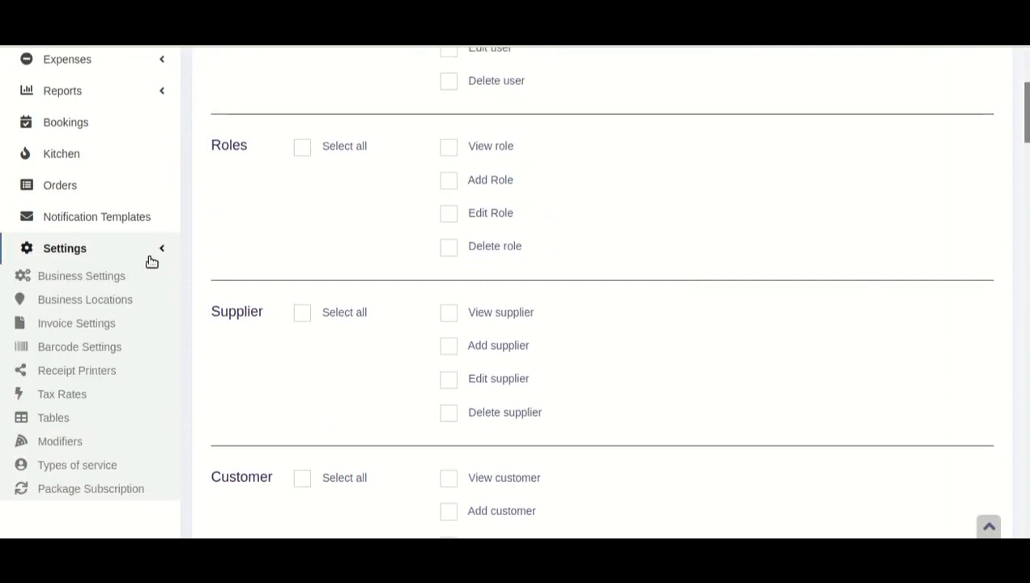
pyautogui.click(120, 278)
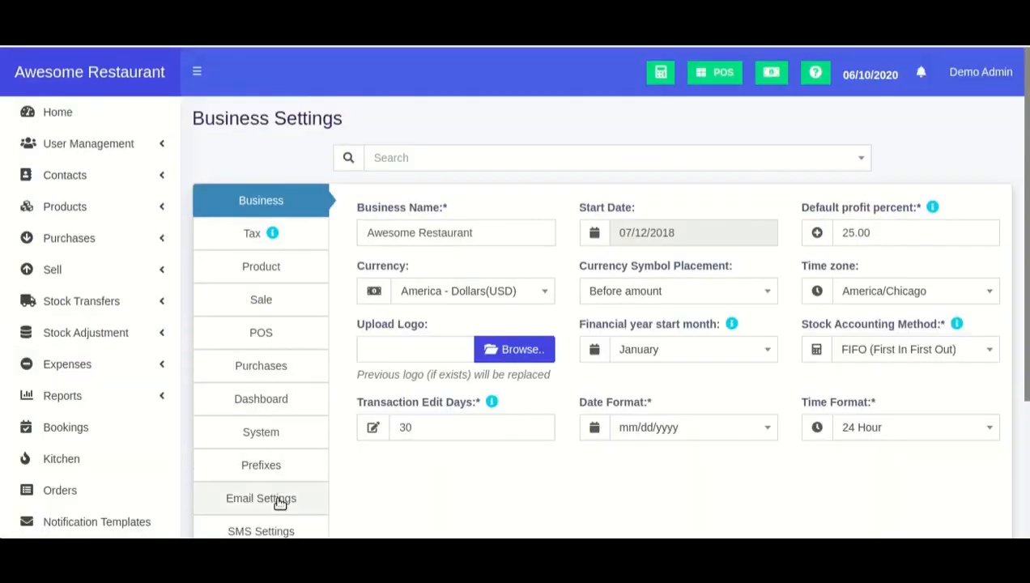
pyautogui.scroll(-2, 279, 502)
pyautogui.click(276, 429)
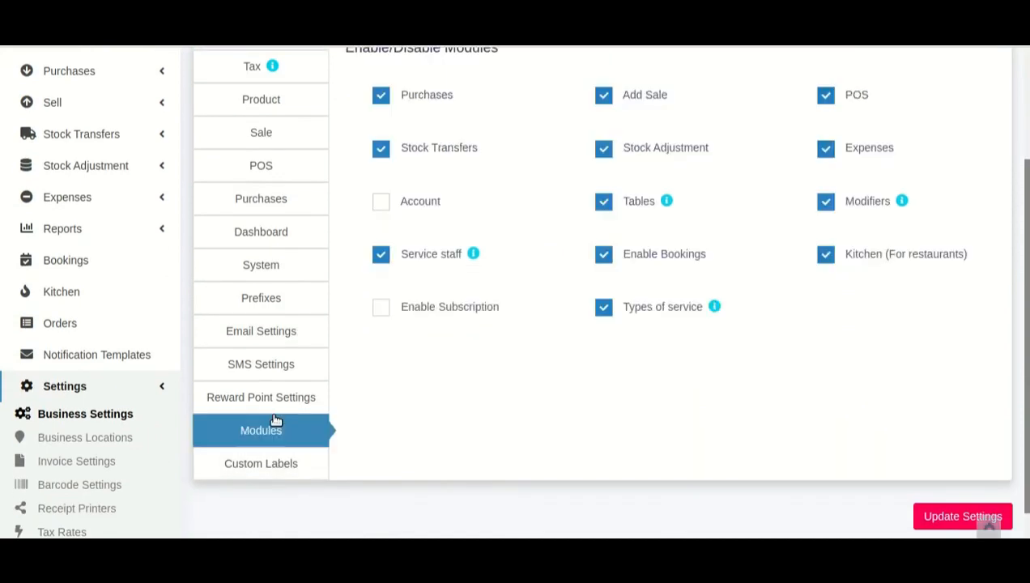
pyautogui.scroll(2, 388, 411)
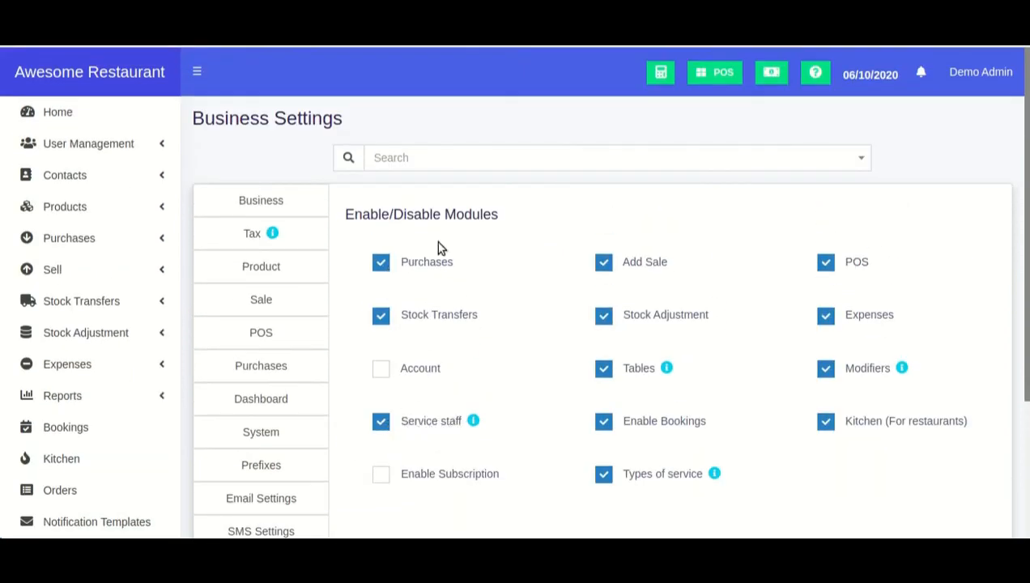
pyautogui.scroll(-2, 507, 348)
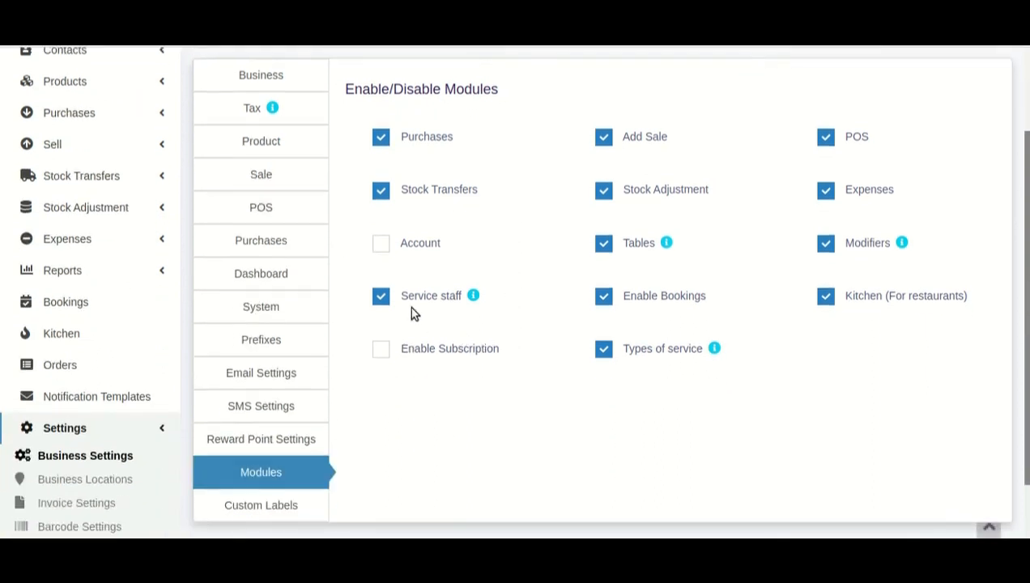
pyautogui.scroll(2, 410, 307)
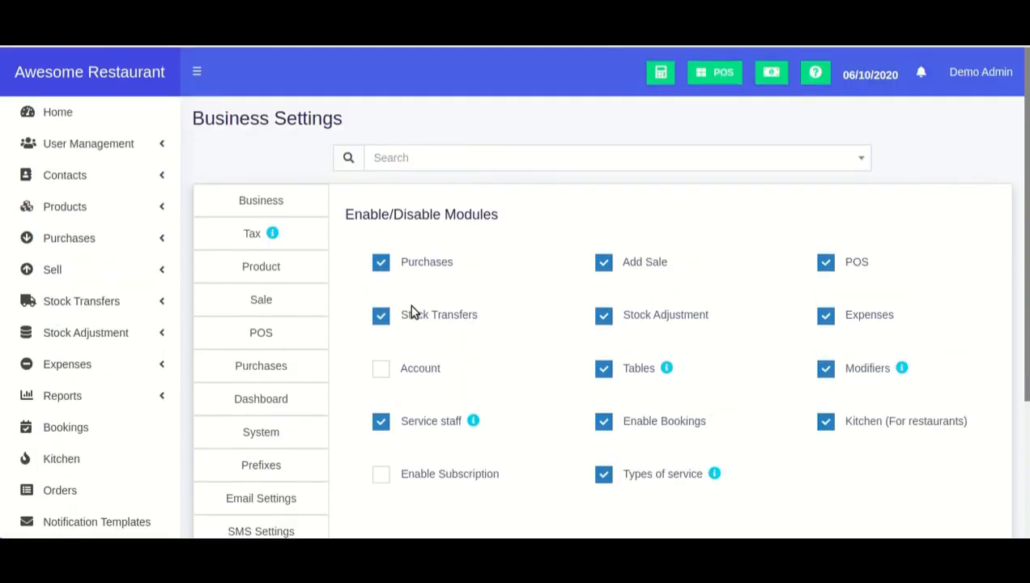
pyautogui.click(142, 143)
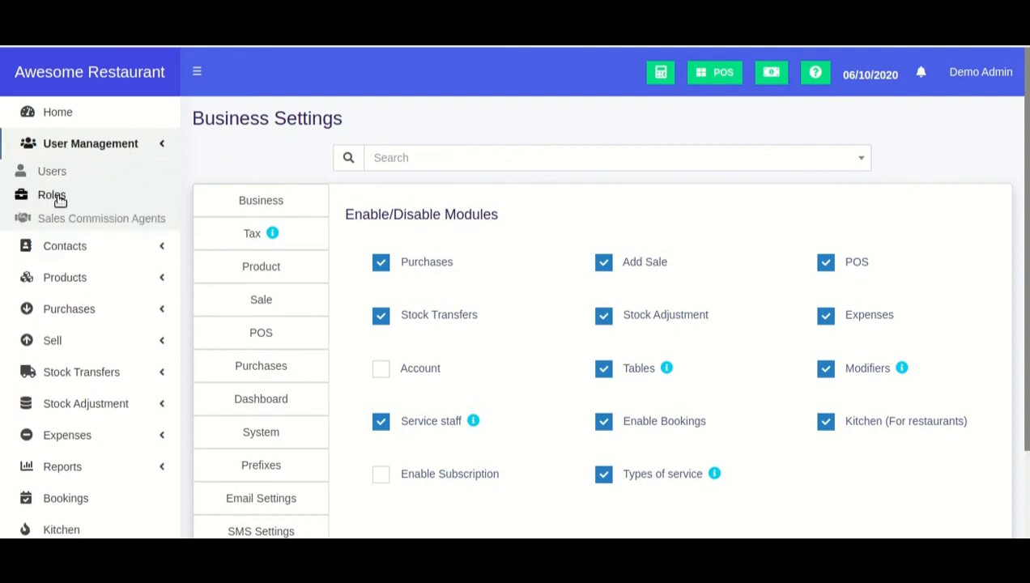